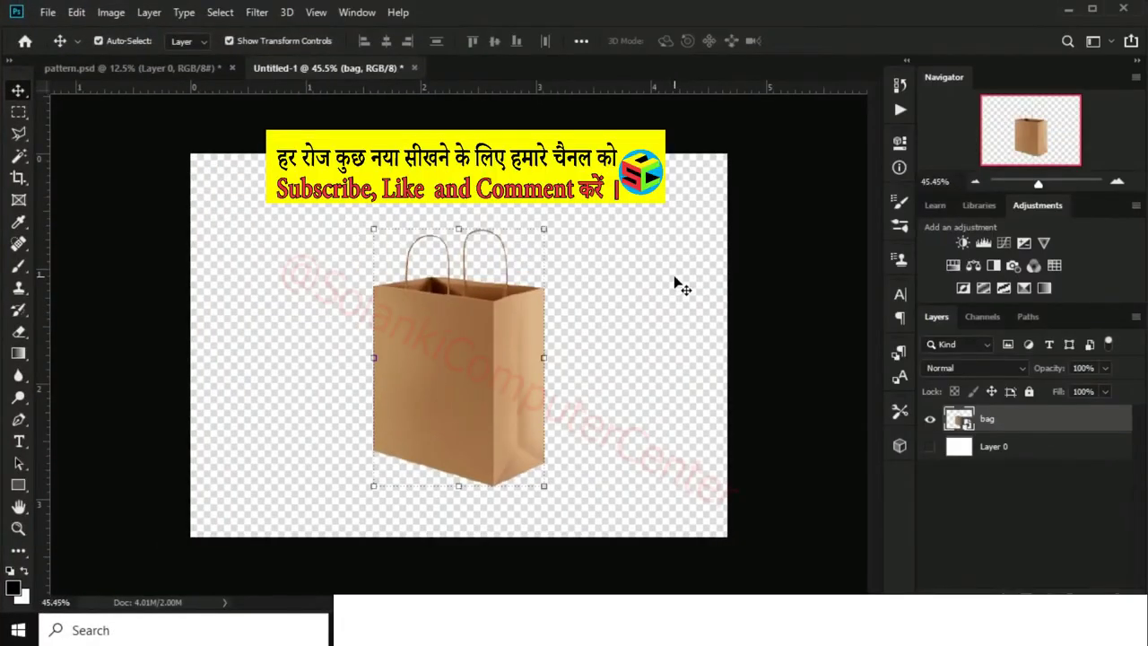
Step: Nudge the bag slightly down on the canvas and rasterize the bag layer
left_click_drag(435, 377, 434, 393)
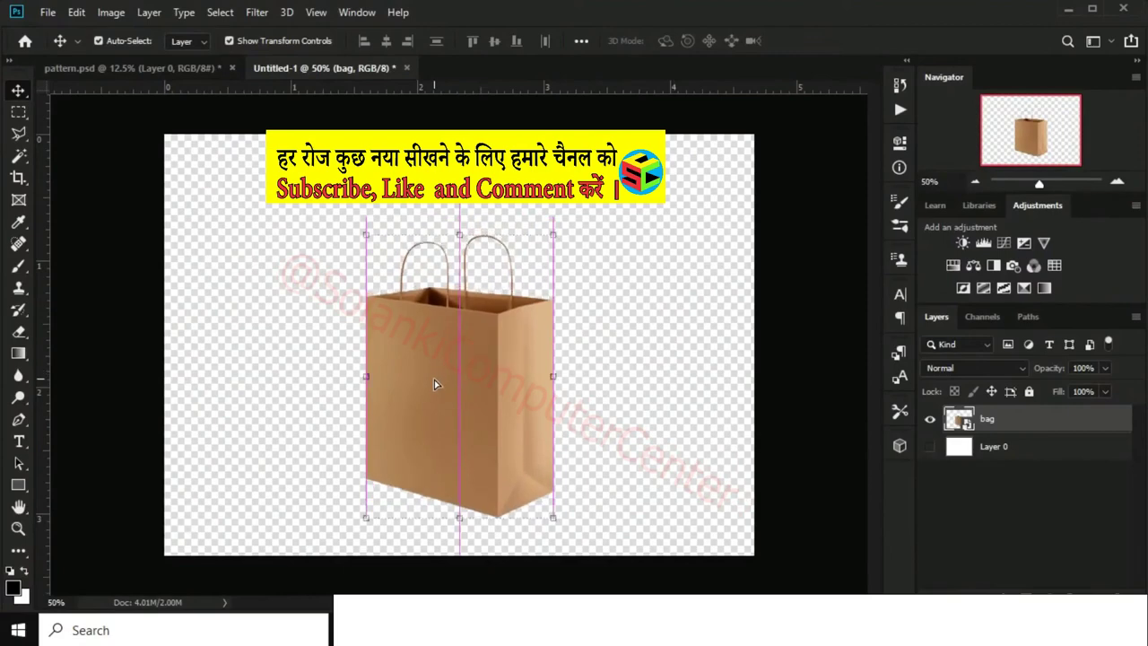
right_click(1026, 421)
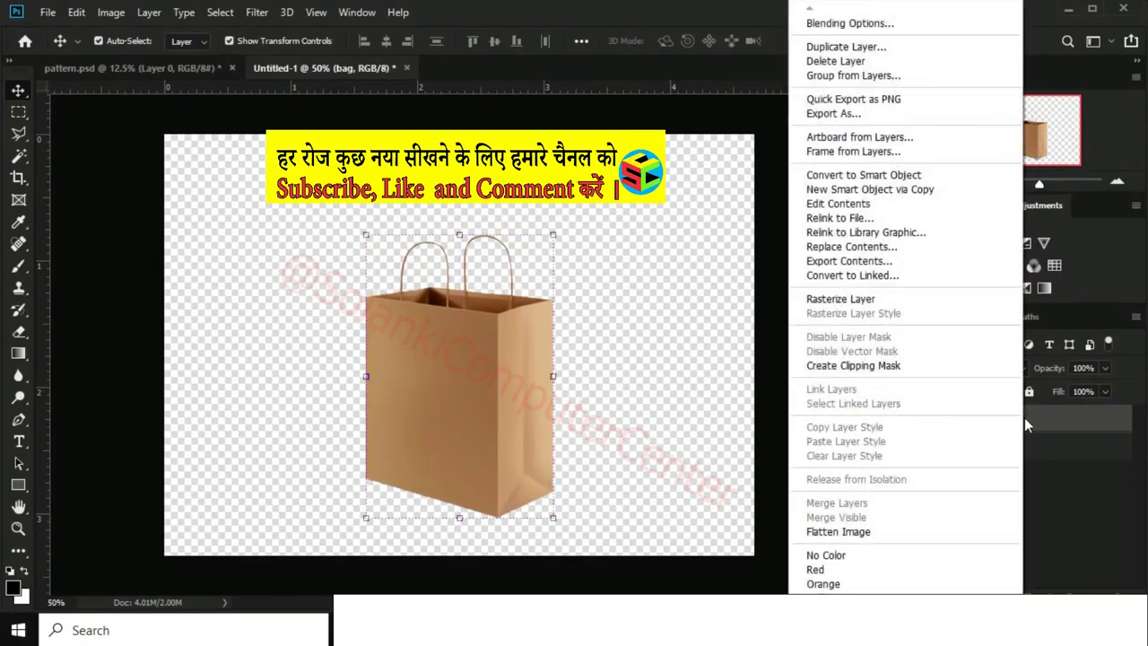
left_click(848, 297)
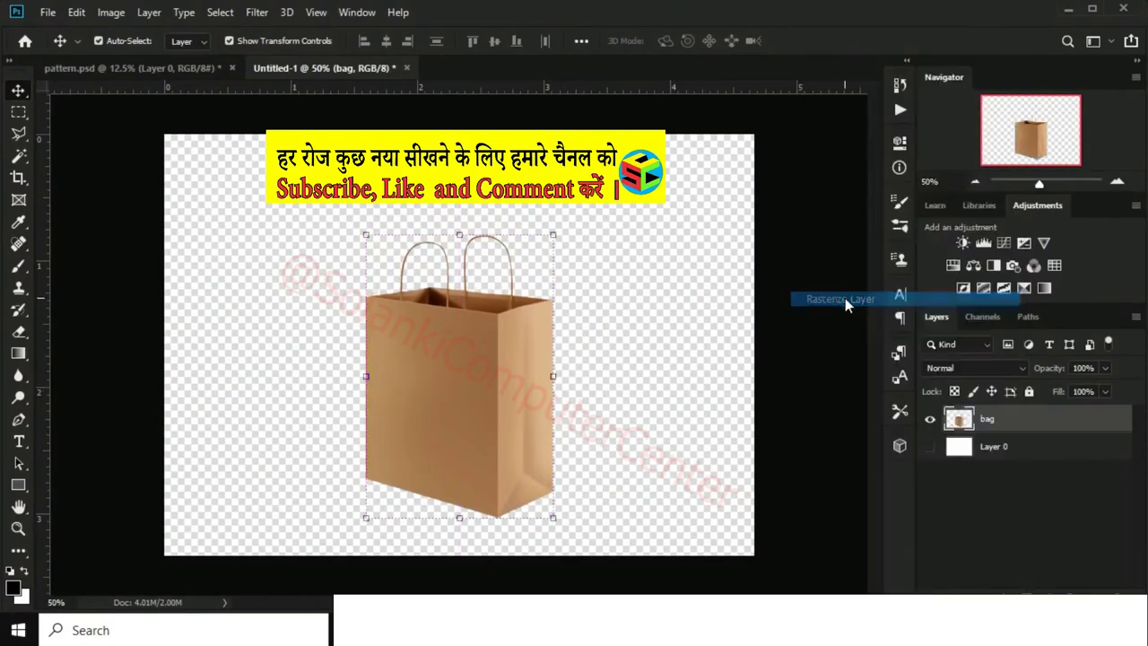
Step: Toggle the bag layer's visibility, deselect it, and switch to pattern.psd
left_click(929, 418)
left_click(599, 266)
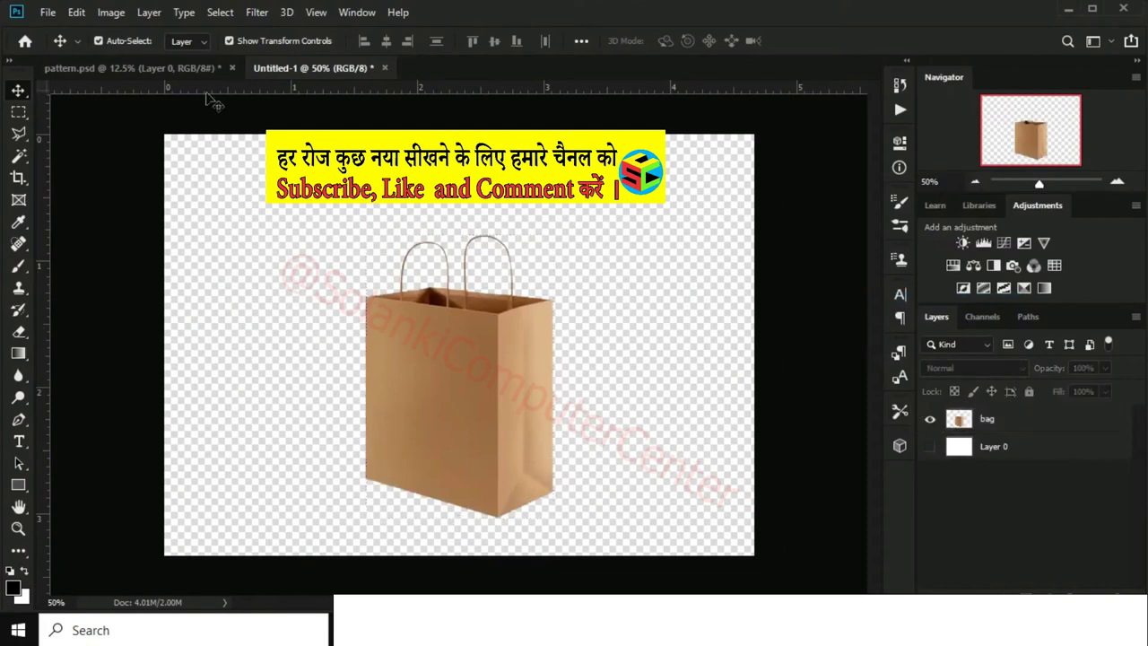
left_click(179, 67)
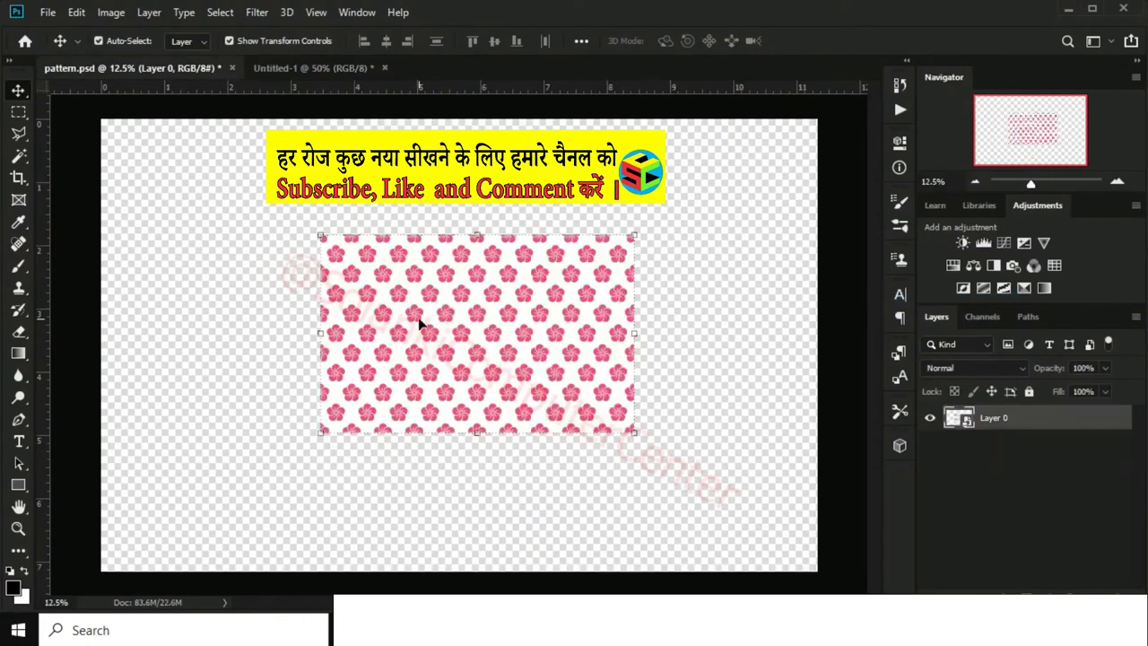
Step: Copy the whole flower pattern, then add an empty Layer 1 above the bag in Untitled-1
key("ctrl")
key("ctrl+c")
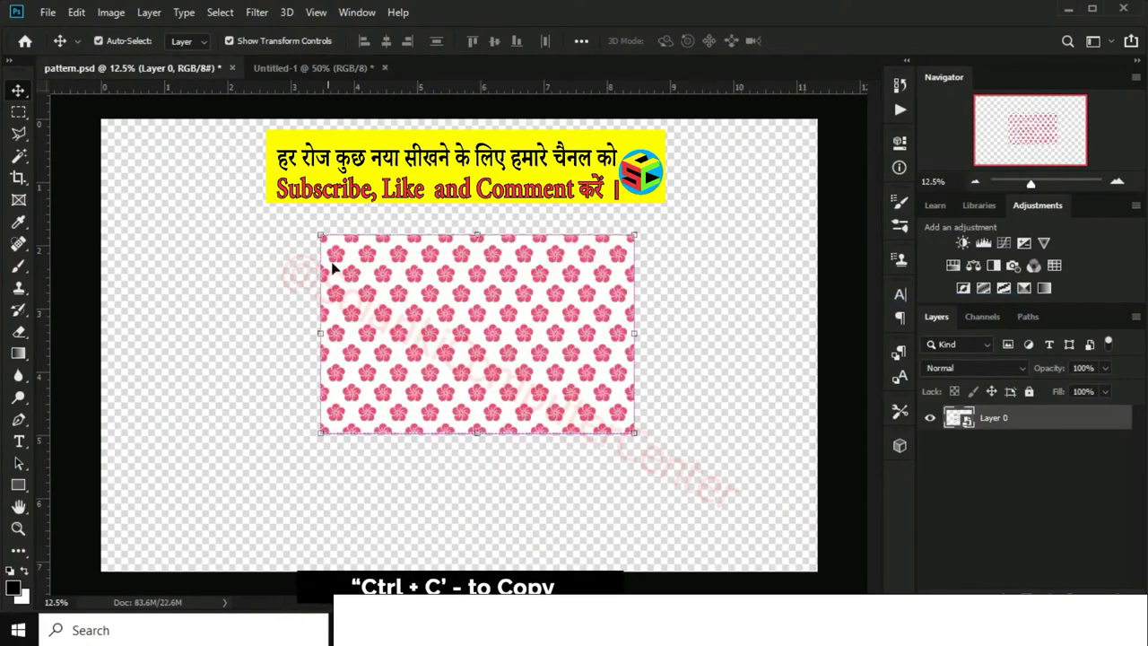
left_click(256, 68)
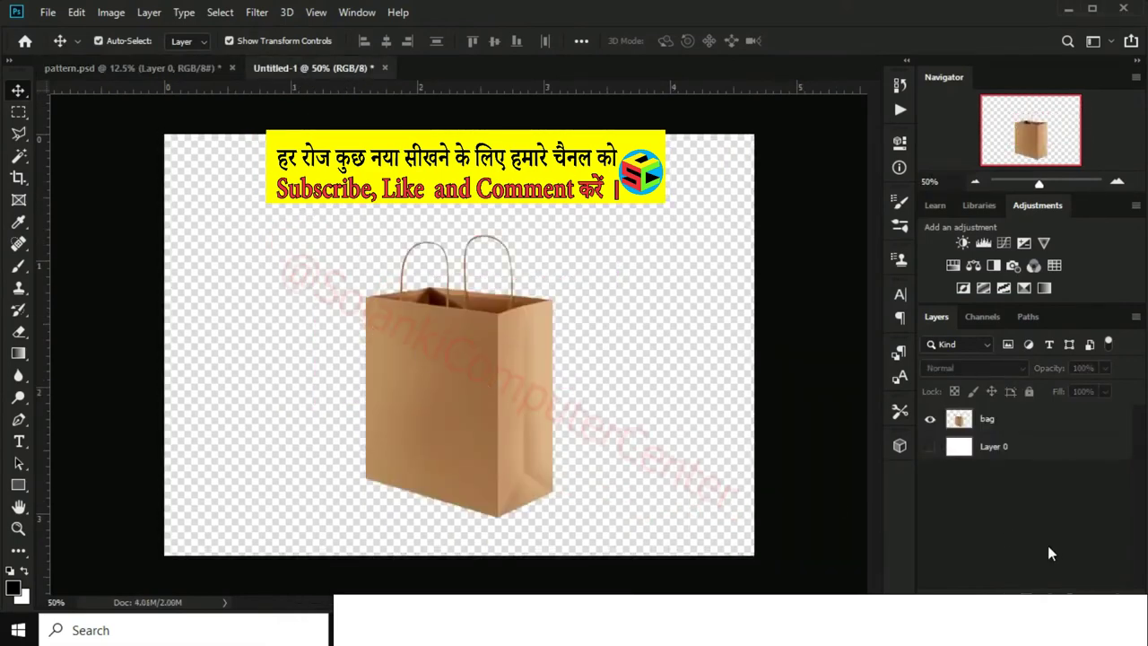
key("ctrl+shift+alt+n")
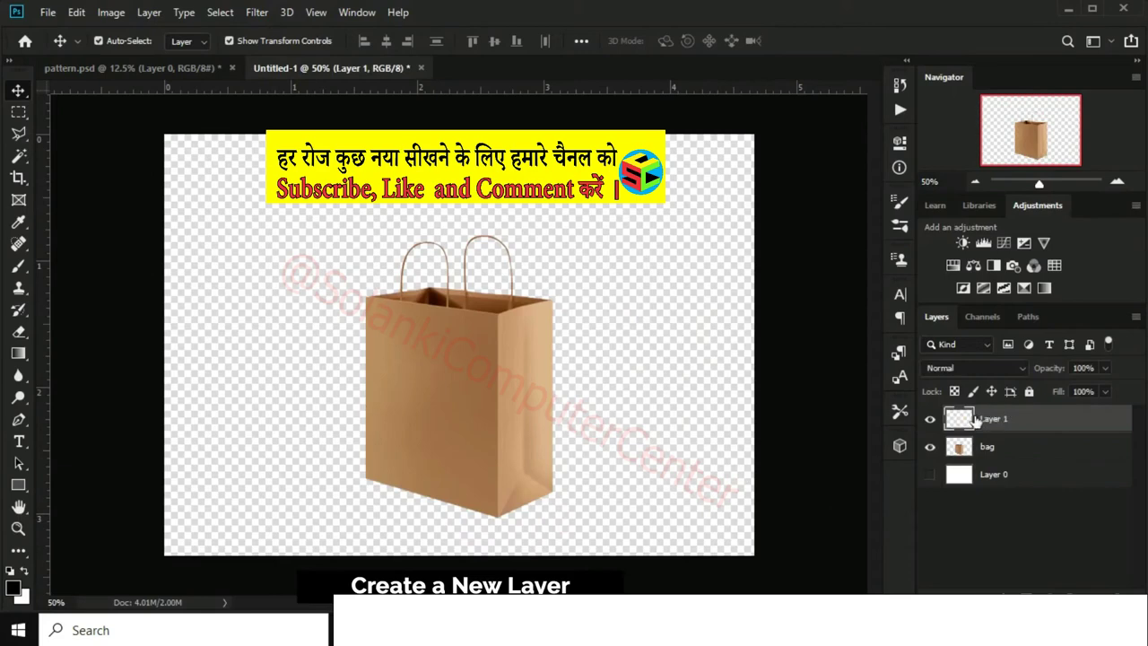
Step: Open Filter > Vanishing Point and draw a perspective plane over the bag's narrow right side
left_click(256, 12)
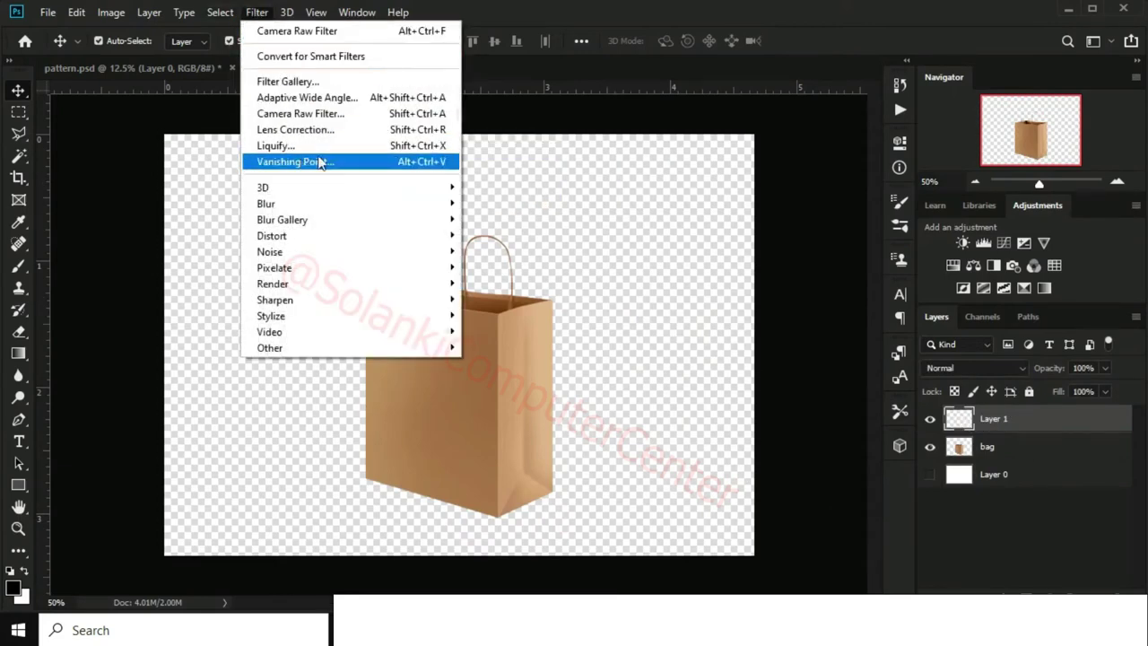
left_click(321, 165)
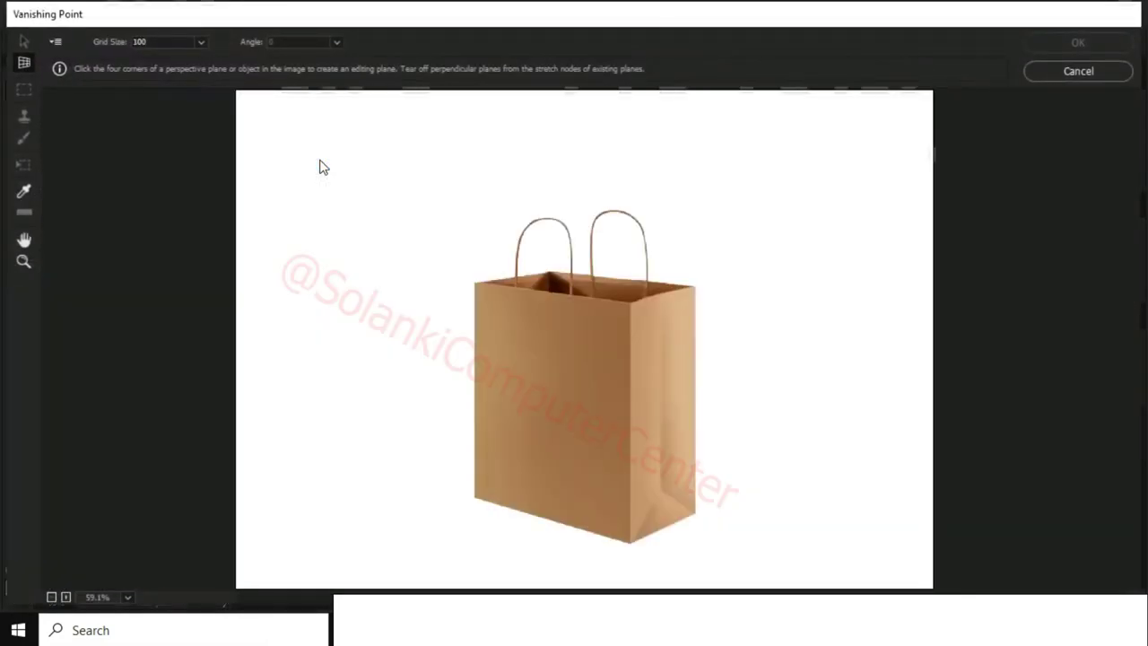
left_click(695, 287)
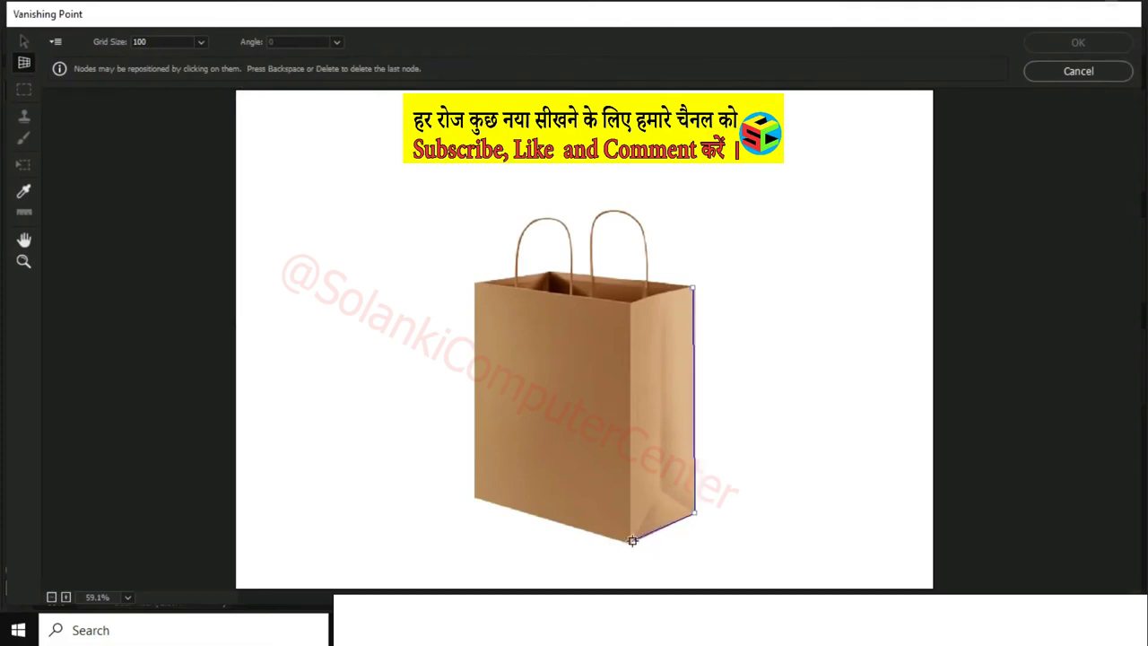
left_click(630, 543)
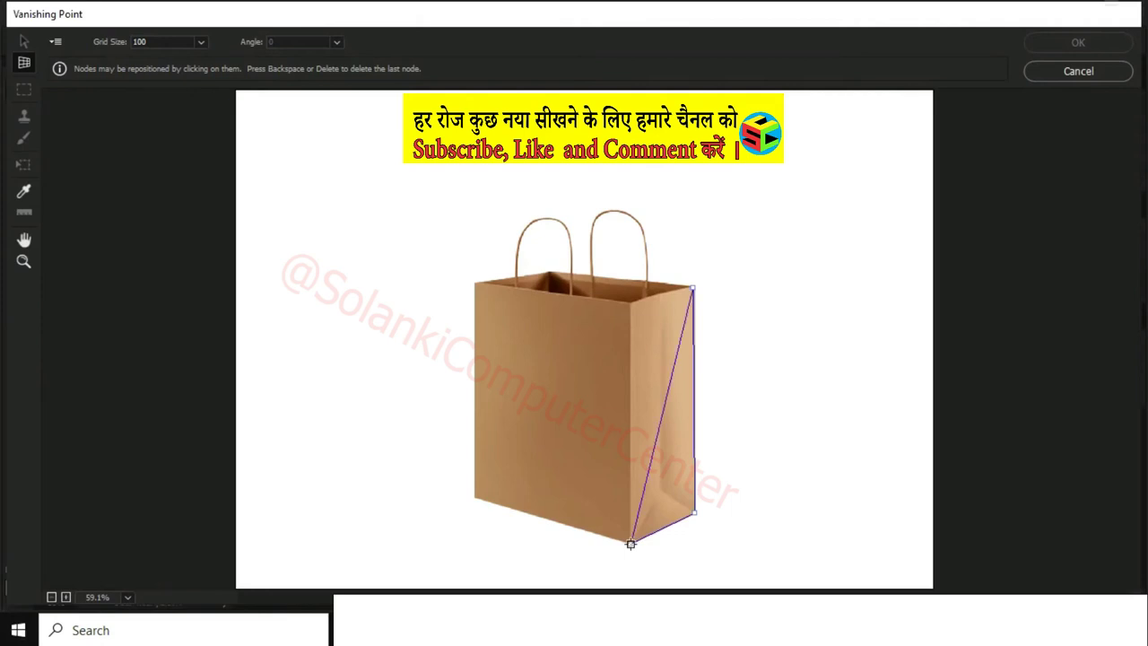
left_click(629, 300)
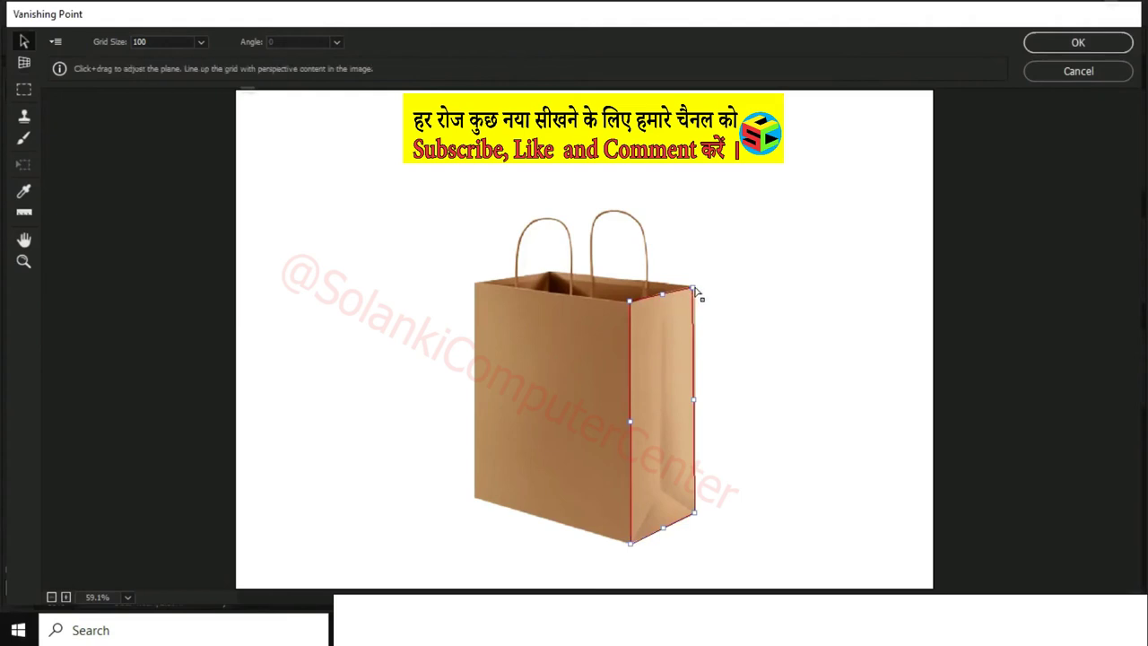
Step: Fix the side plane's corner and extend a perpendicular front plane, raising its left corners
left_click_drag(694, 288, 696, 289)
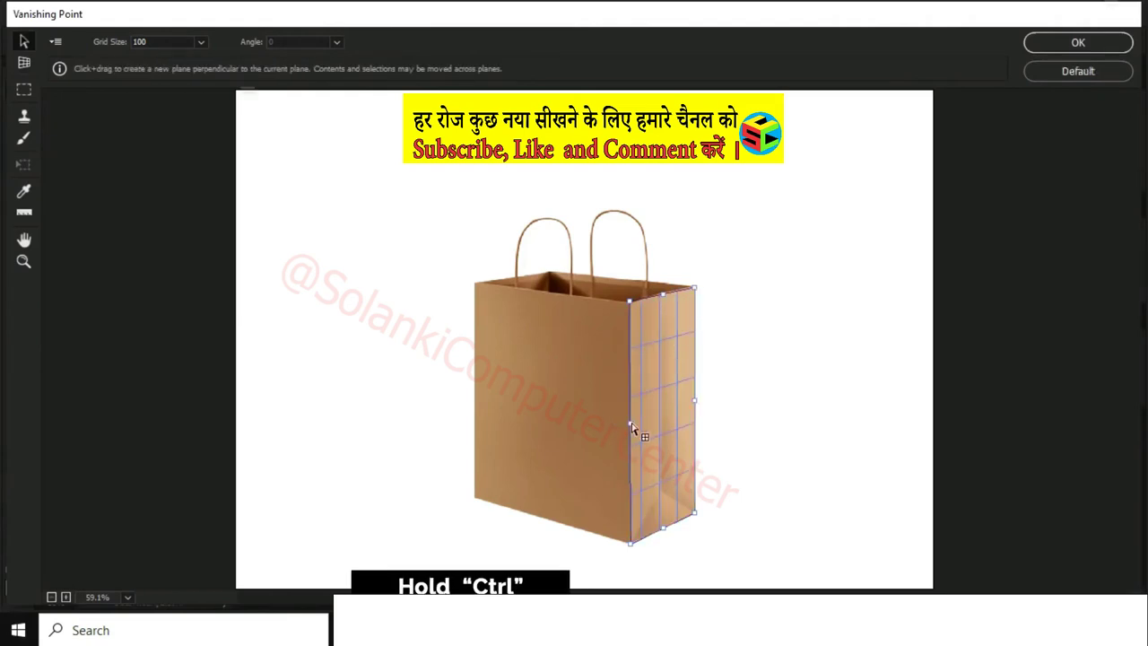
mouse_move(630, 423)
left_mouse_down()
mouse_move(590, 429)
mouse_move(478, 405)
left_mouse_up()
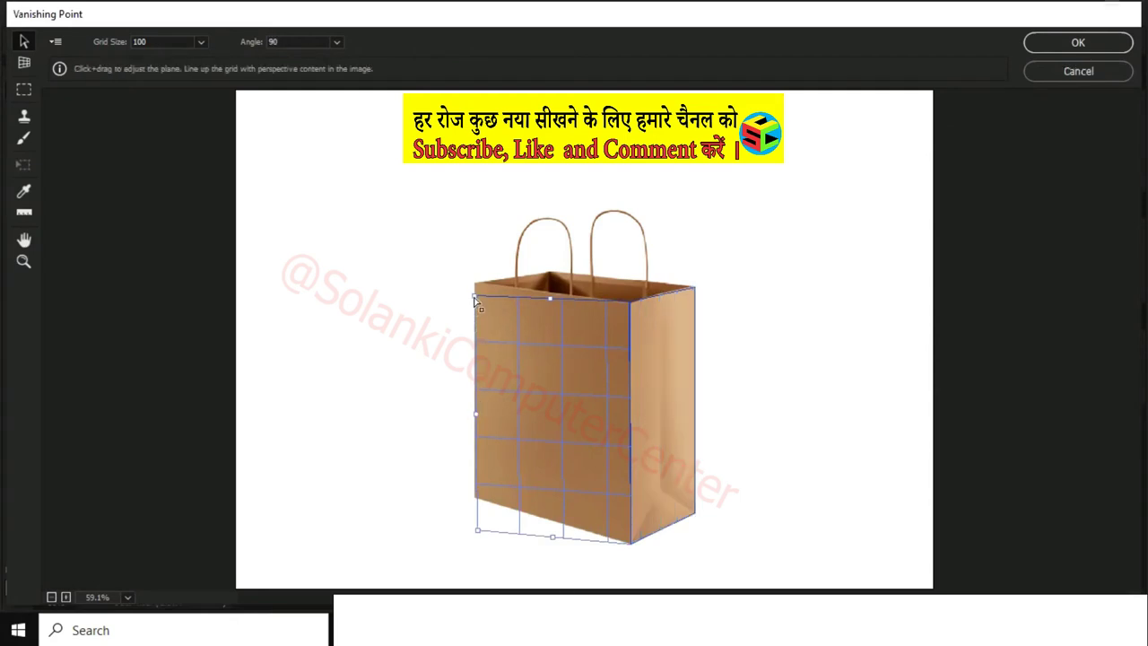
left_click_drag(475, 298, 480, 285)
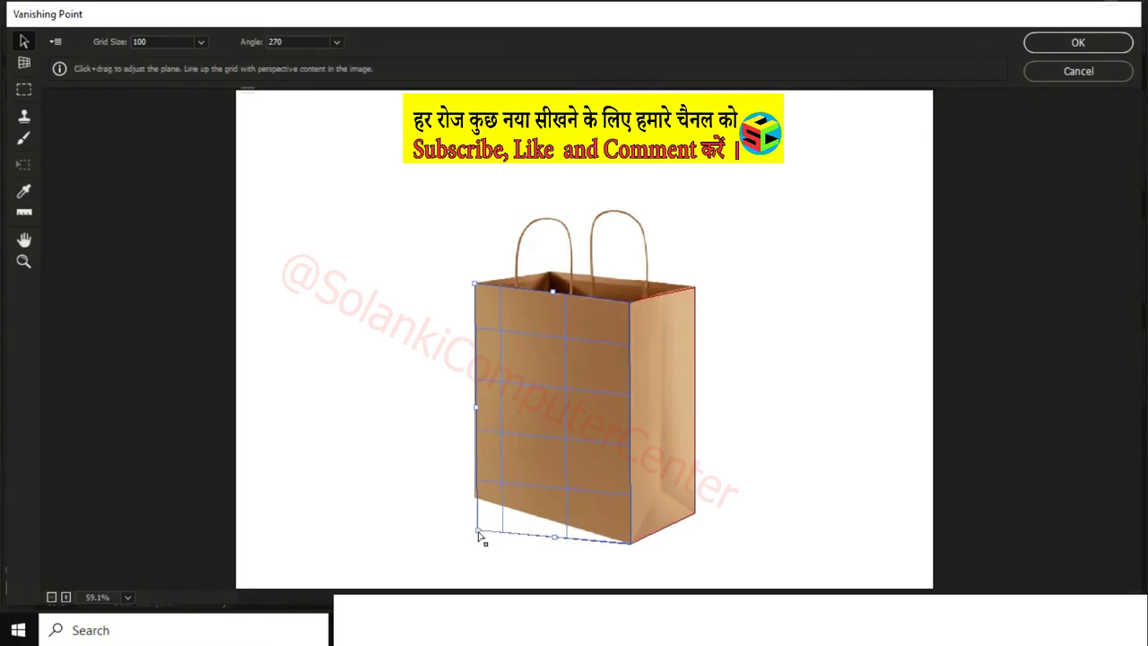
left_click_drag(476, 529, 472, 503)
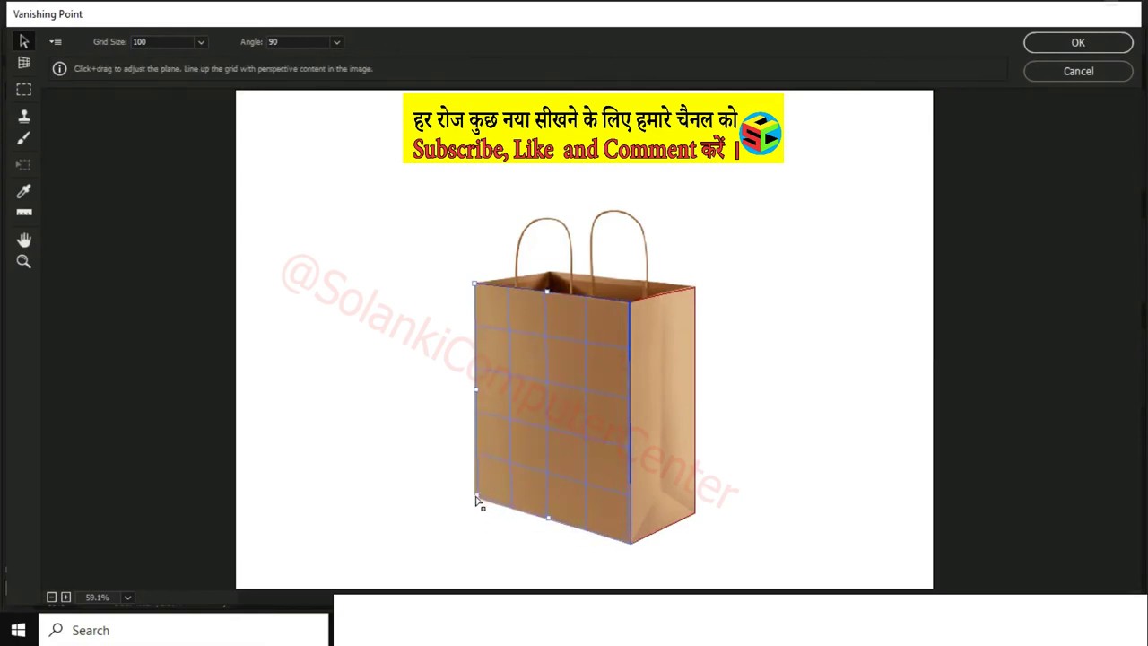
mouse_move(475, 495)
left_mouse_down()
mouse_move(478, 503)
mouse_move(474, 494)
left_mouse_up()
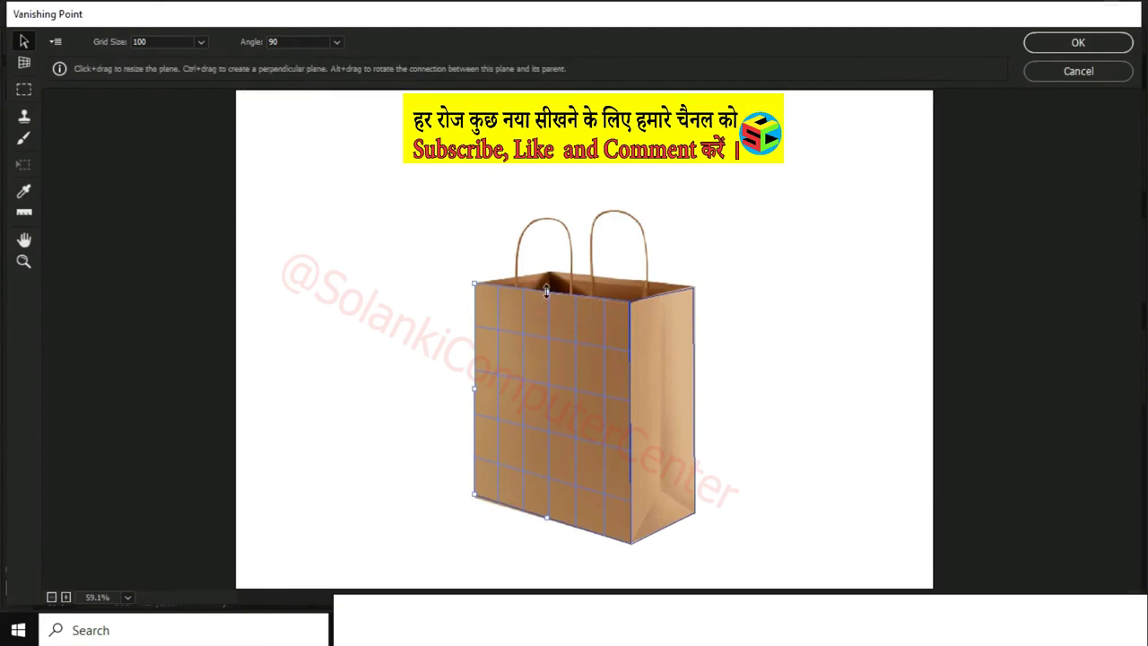
Step: Fine-tune the front plane's top edge and bottom-left corner, then confirm the planes
left_click_drag(547, 290, 546, 289)
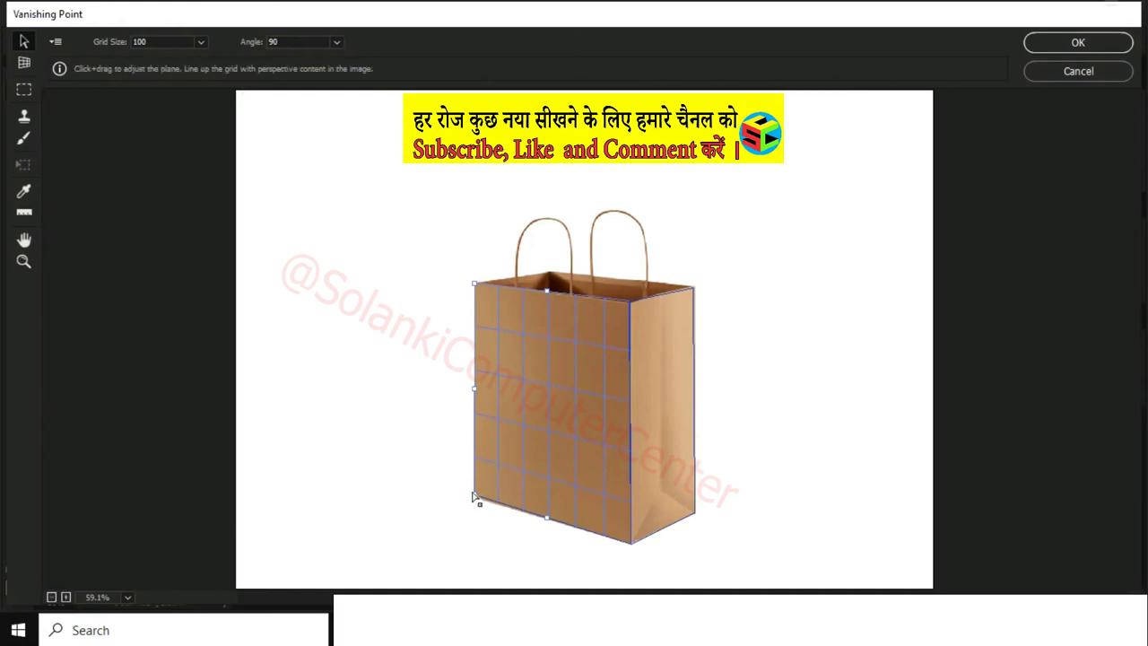
left_click_drag(474, 500, 476, 503)
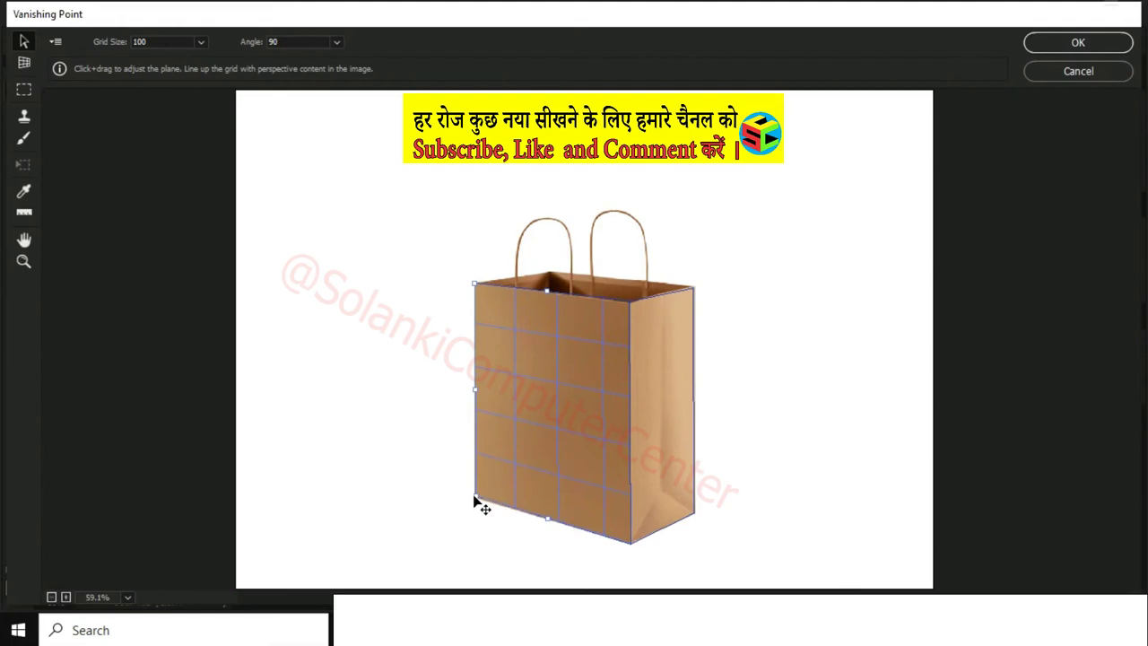
left_click_drag(475, 503, 477, 506)
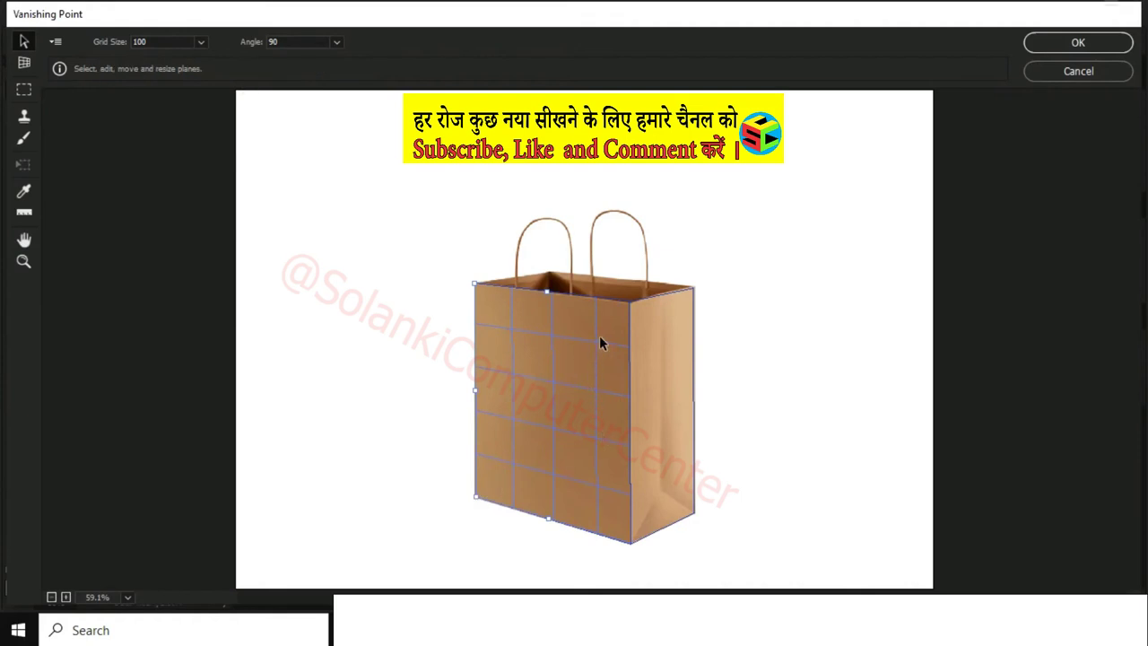
left_click(750, 384)
key("m")
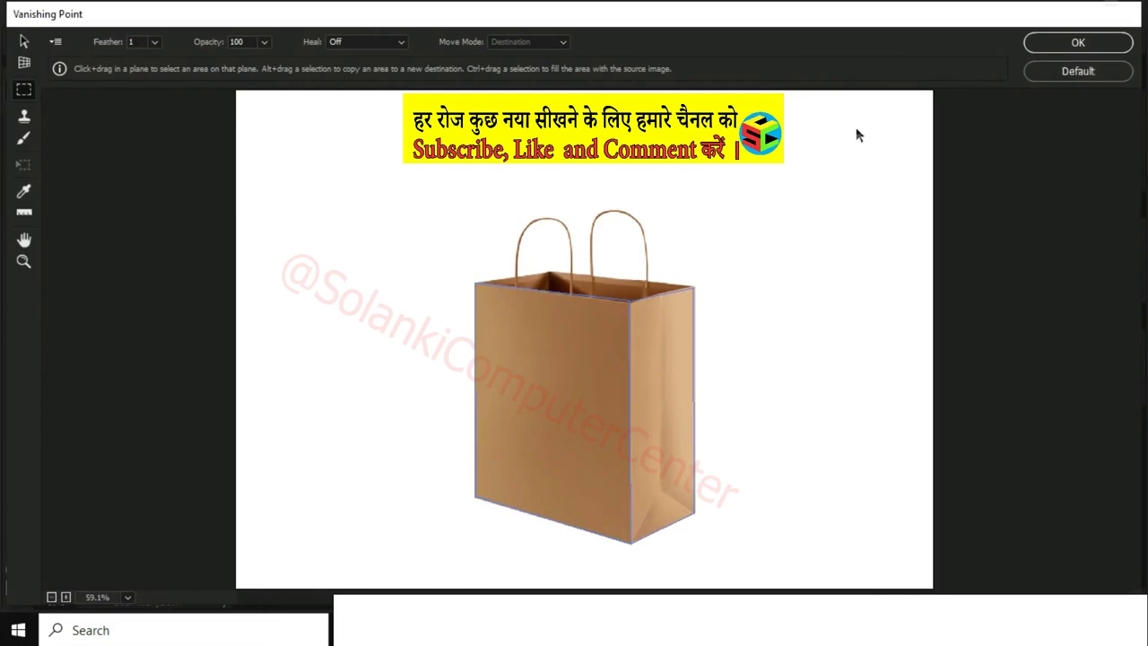
left_click(1033, 45)
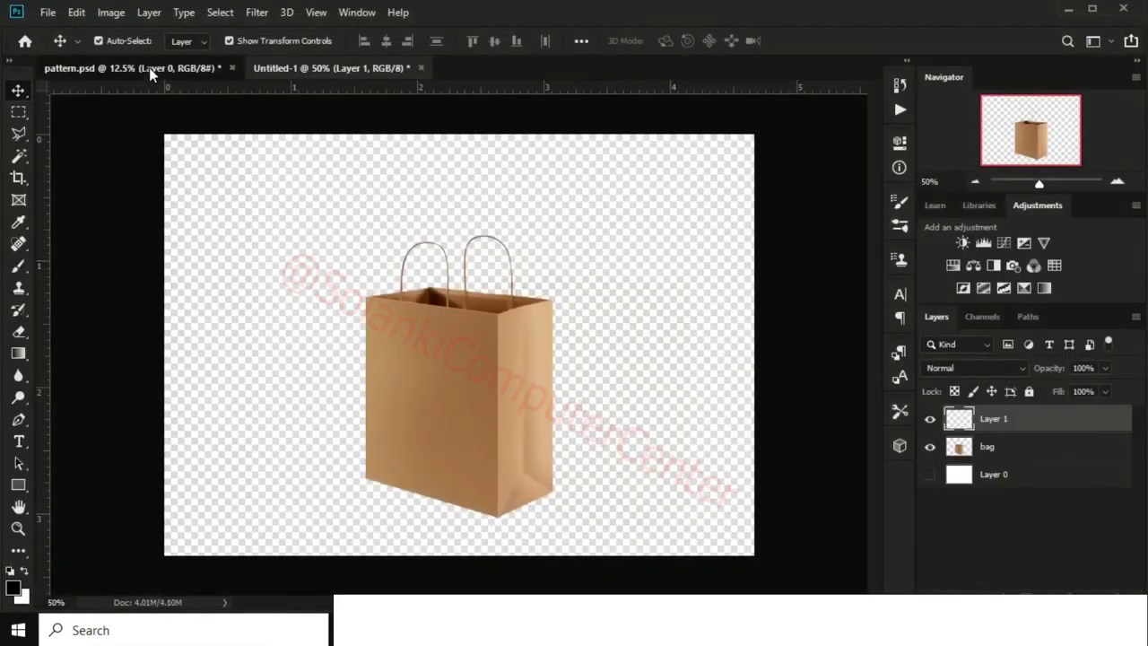
Step: Copy the entire flower pattern from pattern.psd and return to Untitled-1
left_click(133, 69)
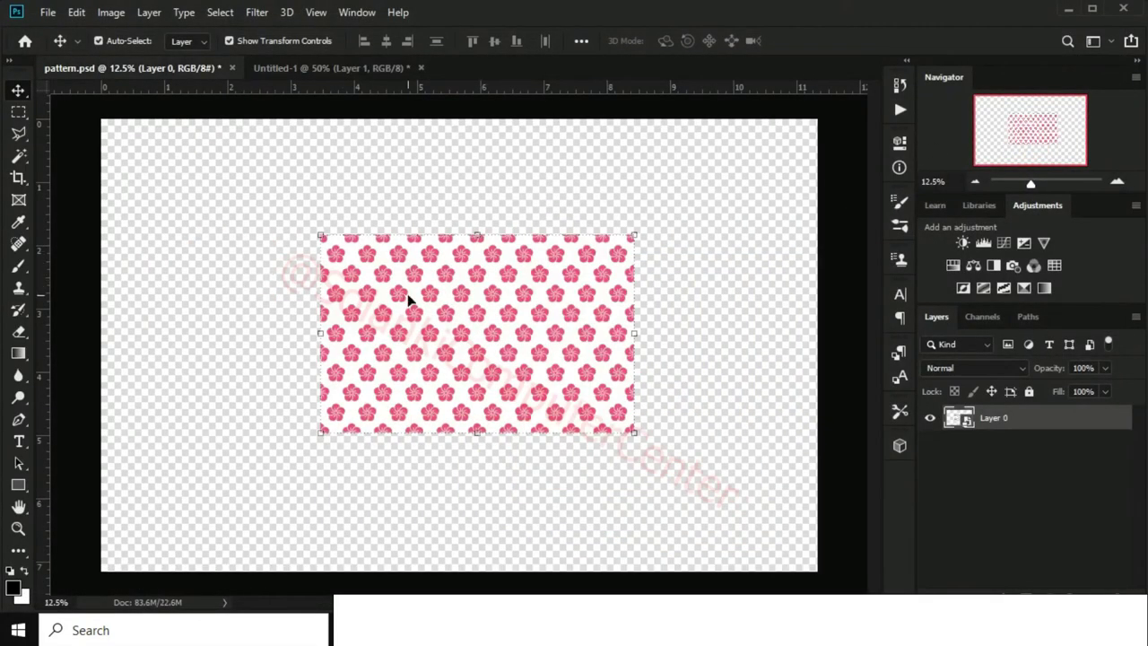
key("ctrl+a")
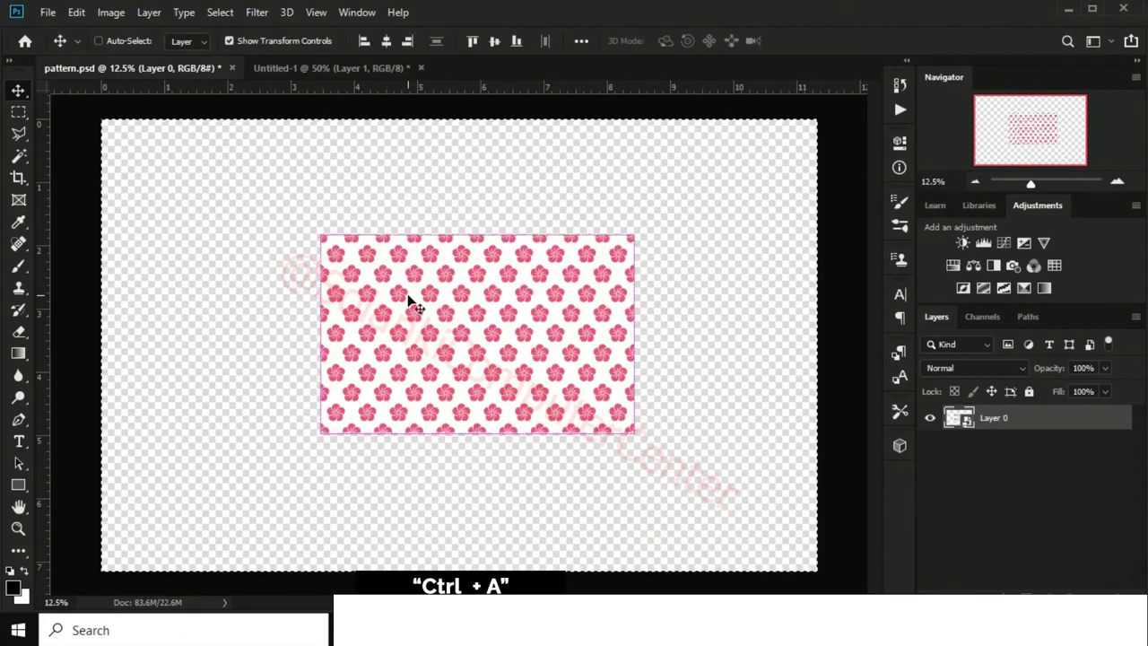
key("ctrl+c")
left_click(314, 68)
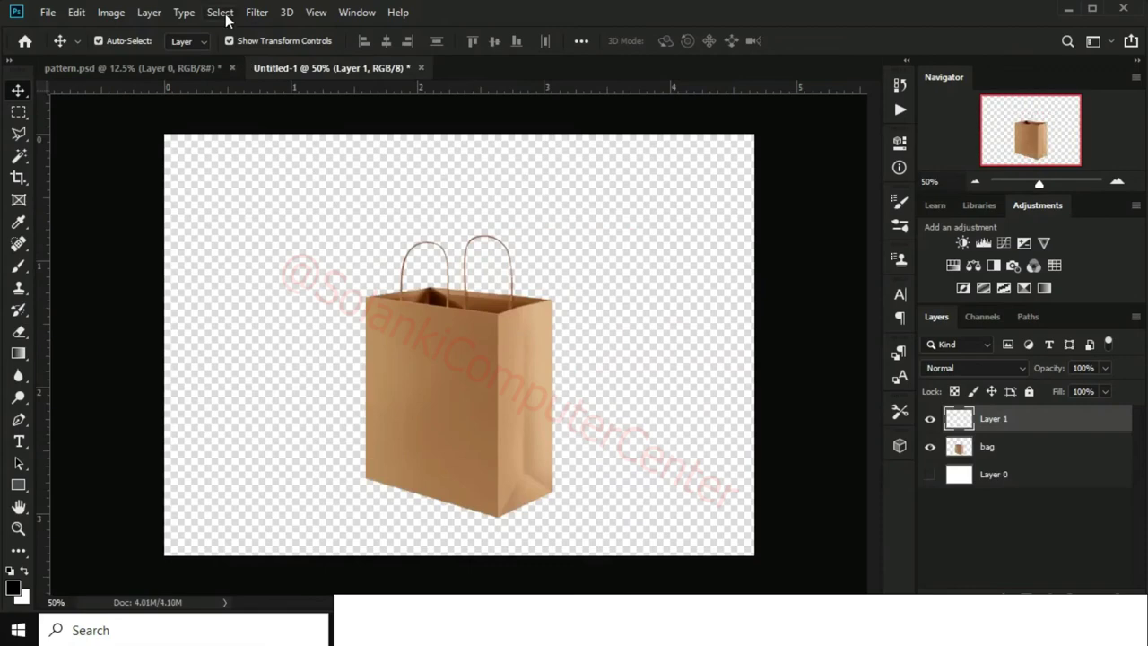
Step: Reopen Vanishing Point and paste the flower pattern into it
left_click(256, 13)
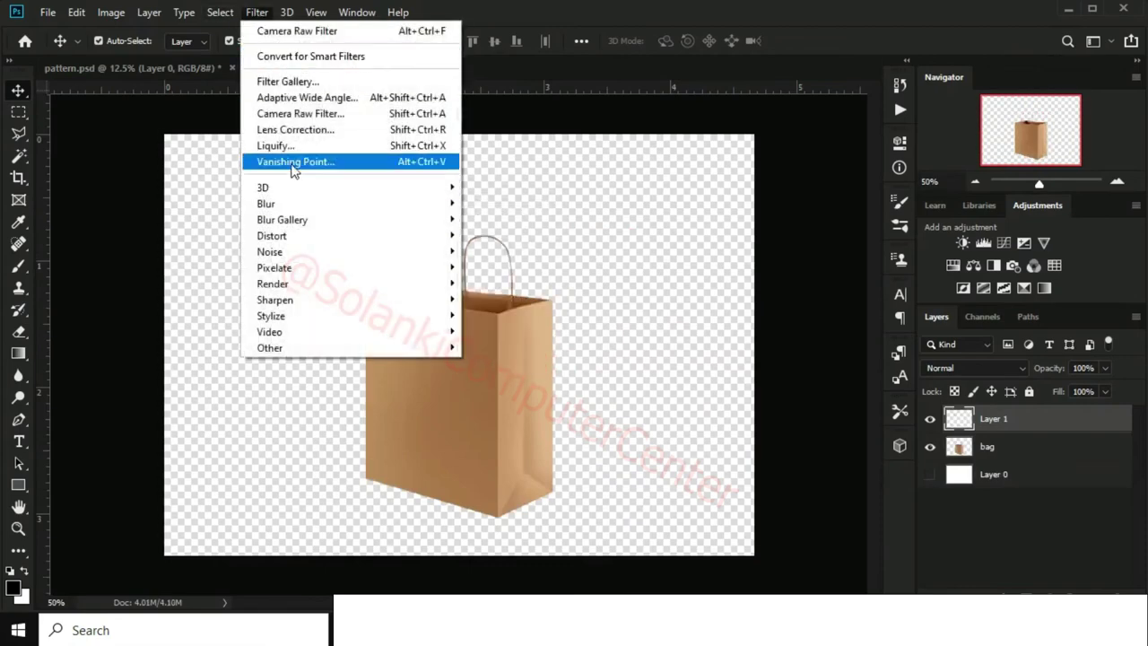
left_click(292, 163)
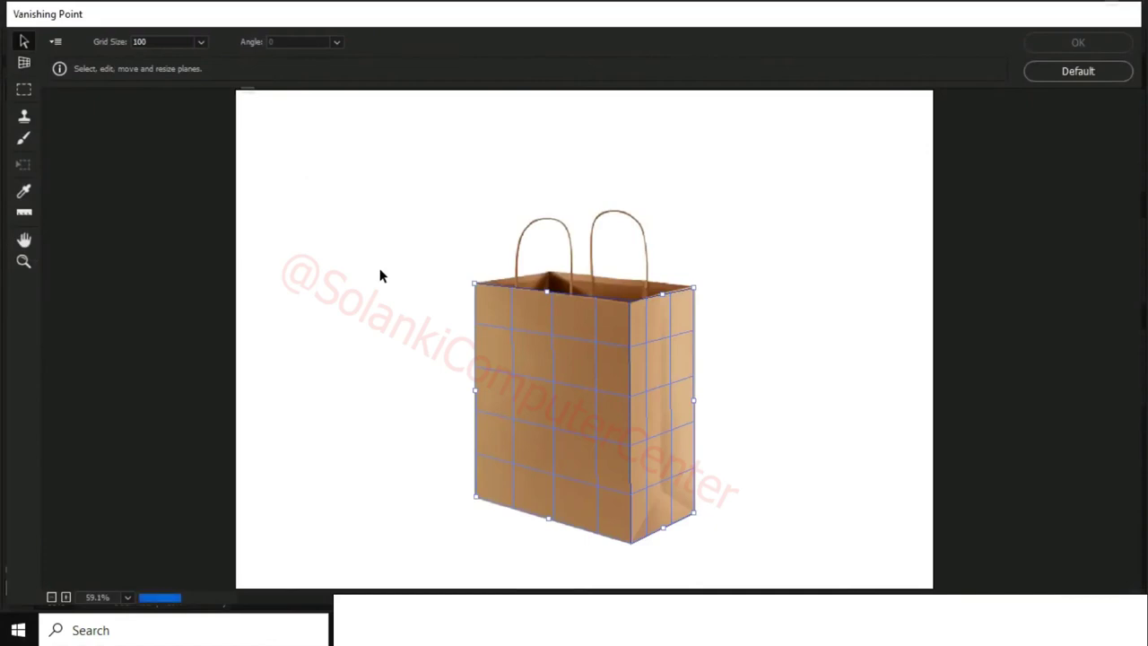
key("ctrl+v")
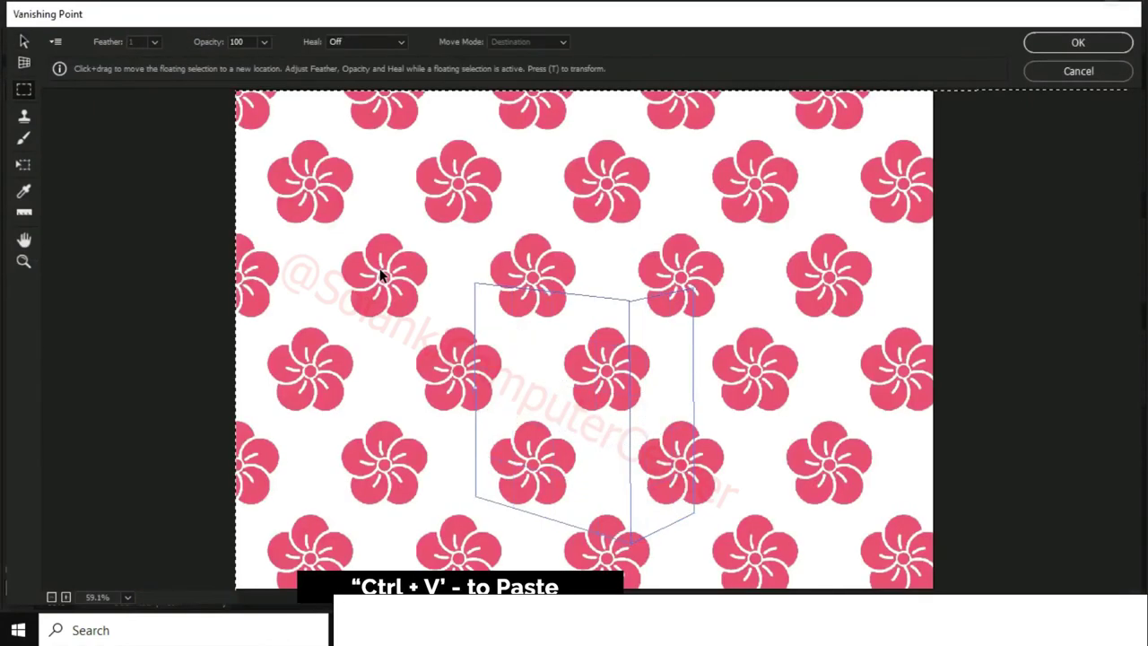
Step: Transform the floating pattern, scaling it down in several passes and moving it up and left
key("t")
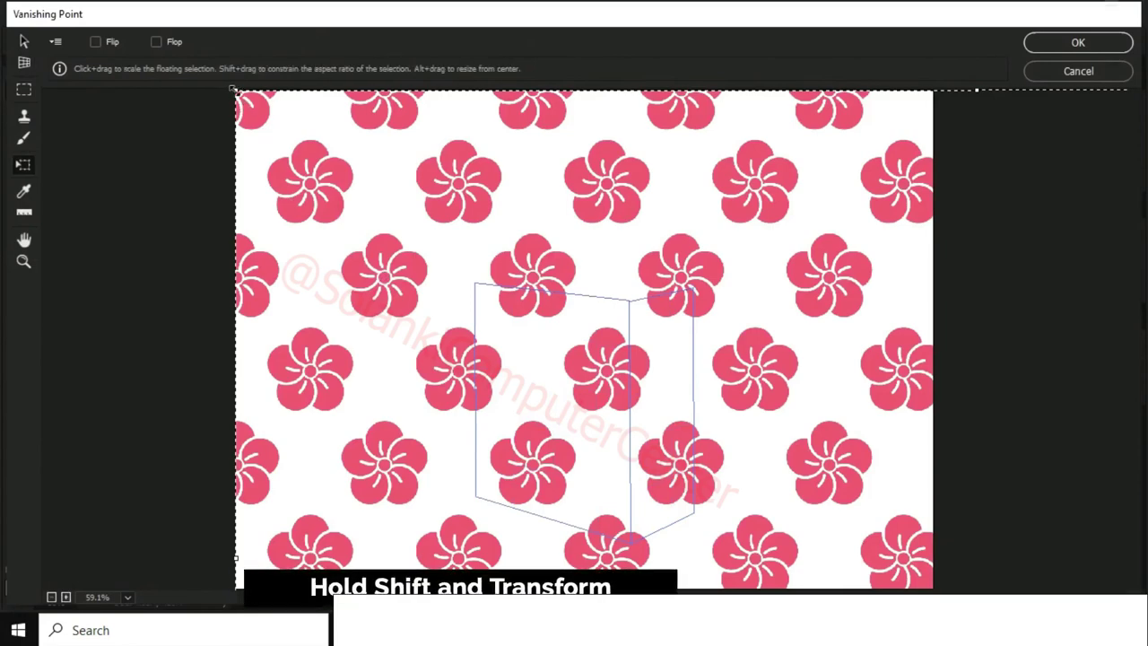
mouse_move(228, 90)
left_mouse_down()
mouse_move(401, 274)
mouse_move(274, 171)
mouse_move(294, 170)
left_mouse_up()
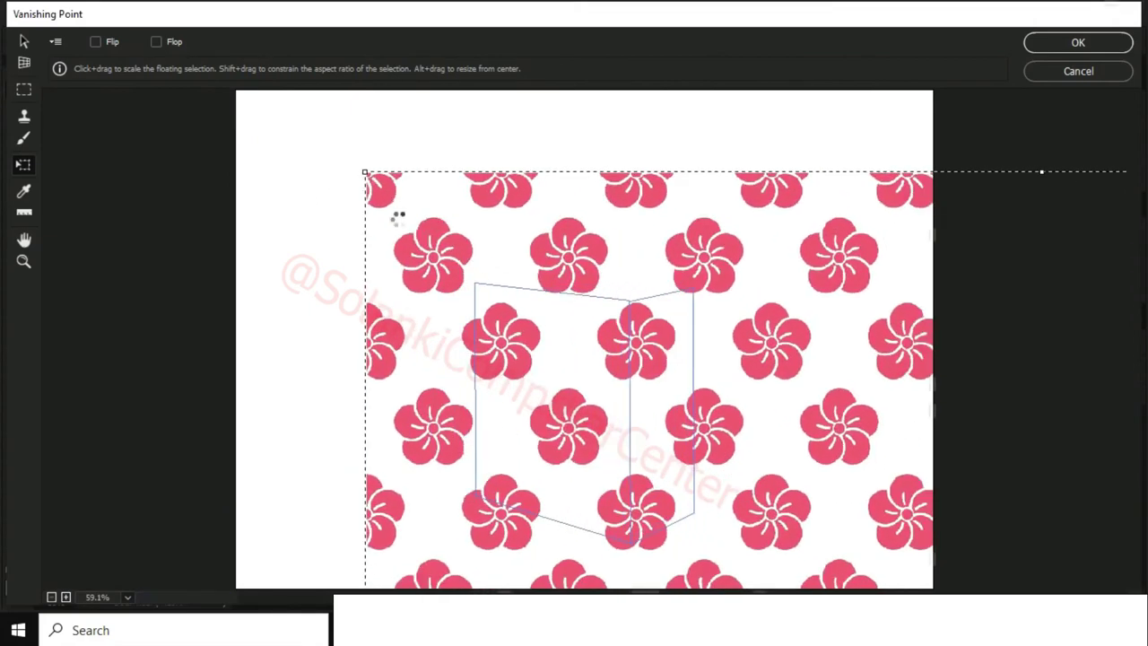
left_click_drag(420, 227, 328, 170)
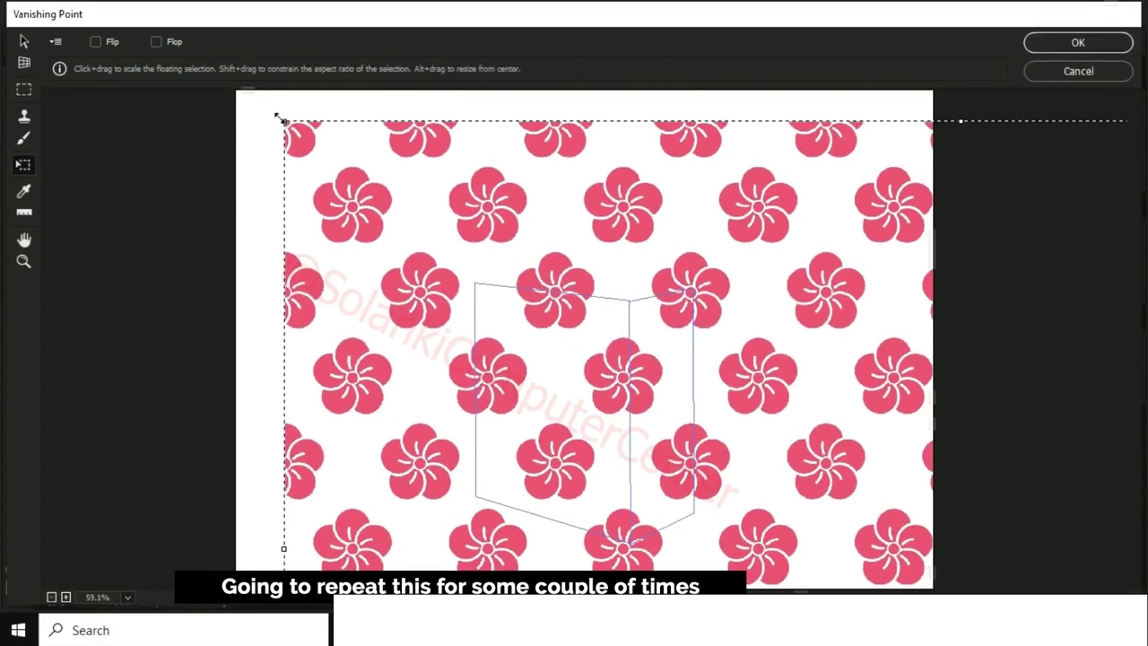
left_click_drag(281, 120, 355, 205)
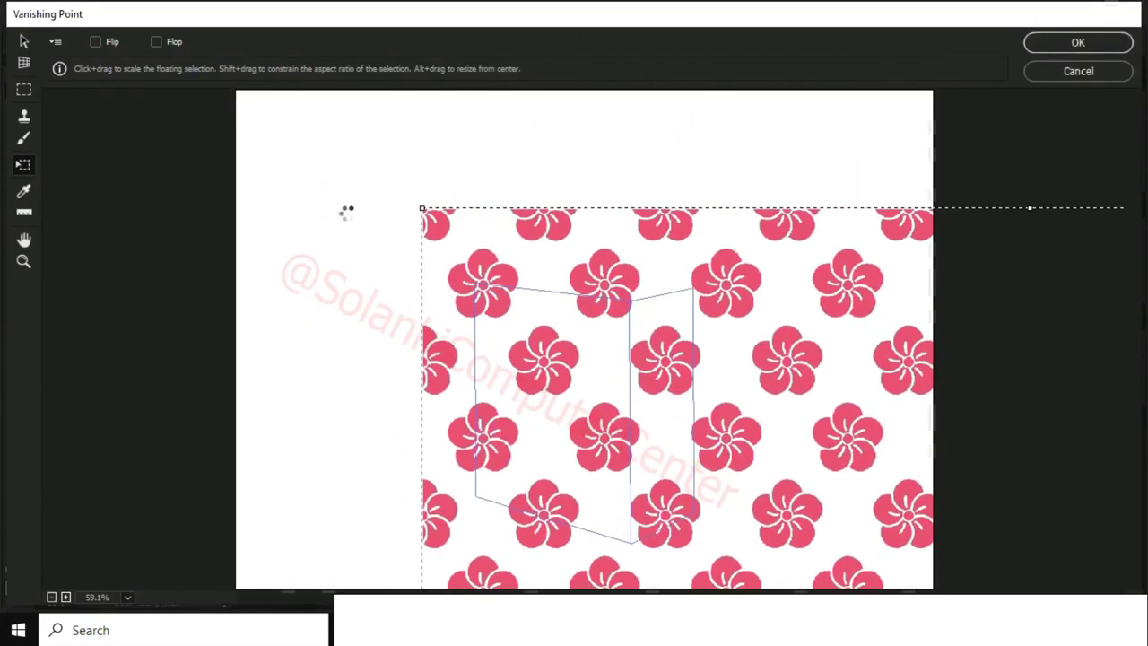
left_click_drag(408, 222, 295, 134)
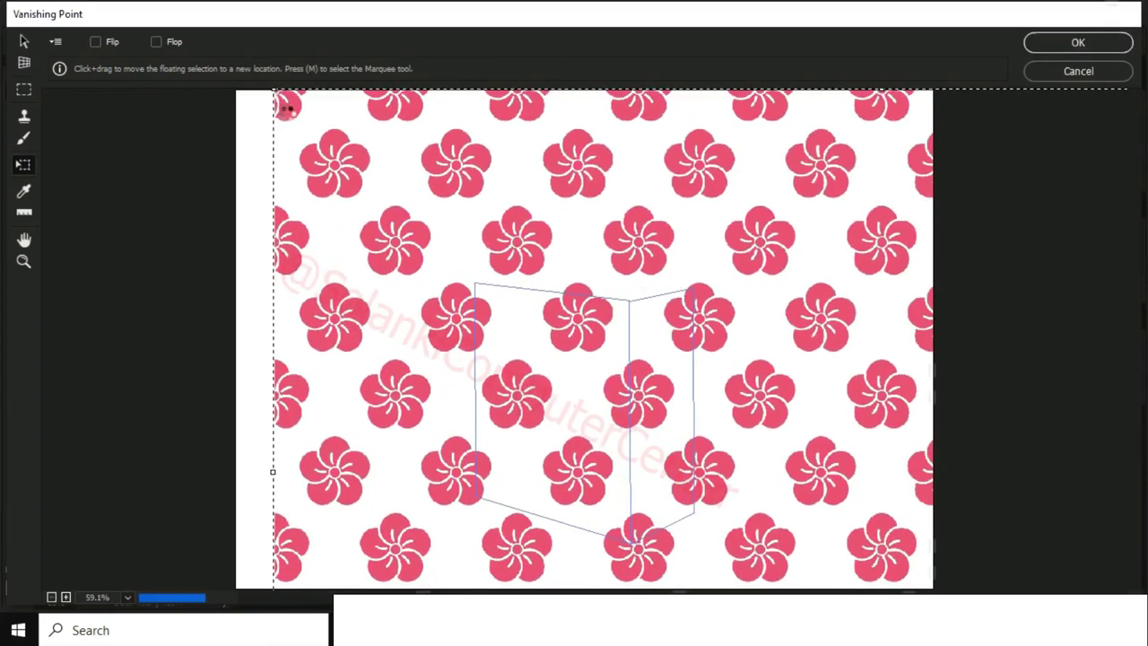
left_click_drag(303, 135, 338, 177)
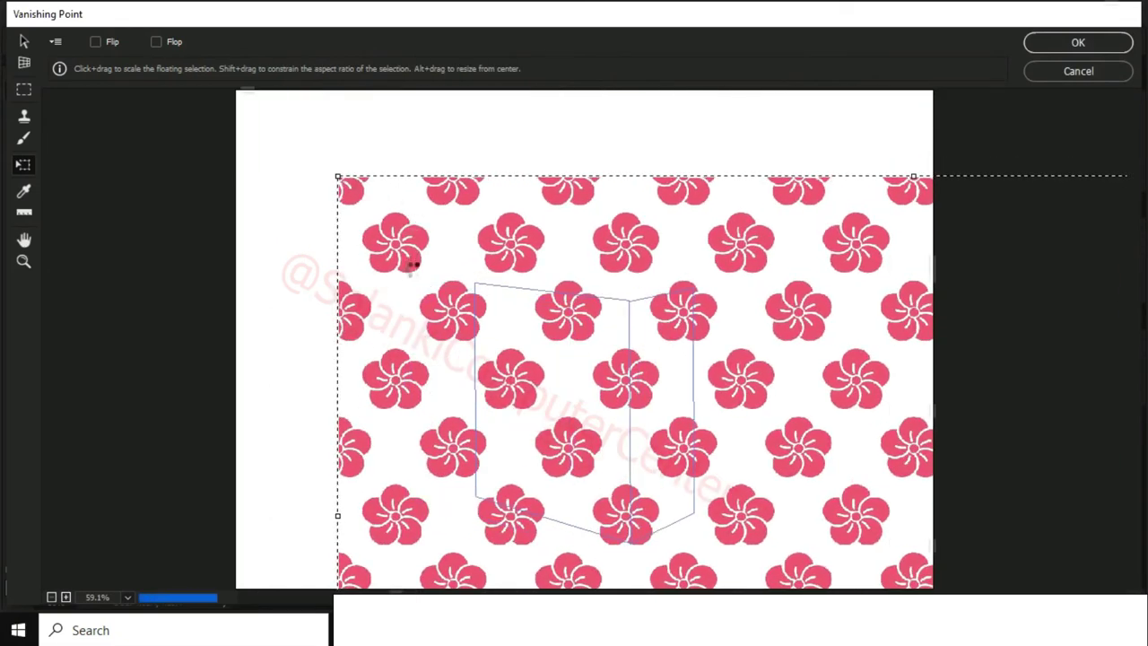
left_click_drag(404, 290, 358, 208)
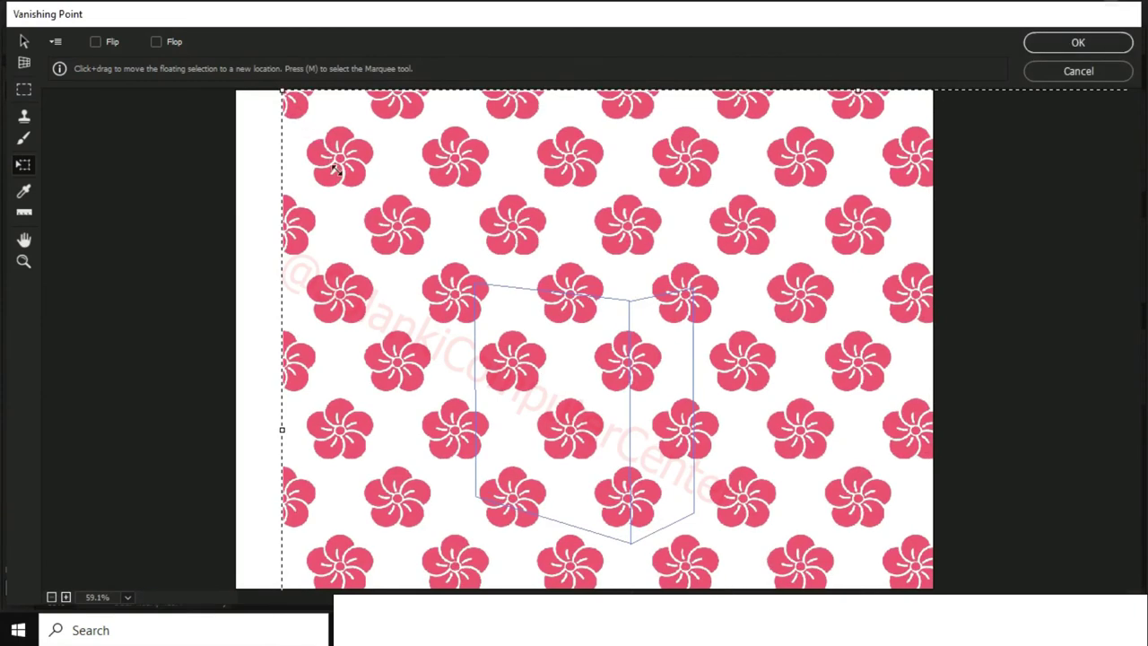
left_click_drag(334, 168, 322, 212)
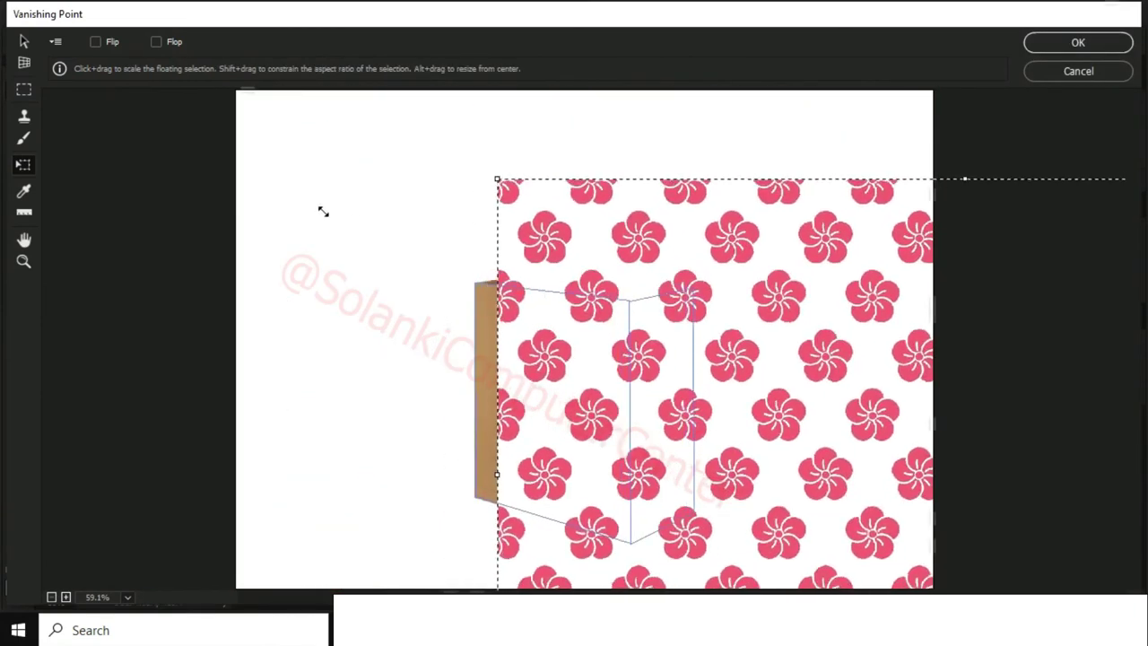
Step: Keep rescaling the floating flower pattern and repositioning it over the bag
left_click_drag(323, 211, 277, 167)
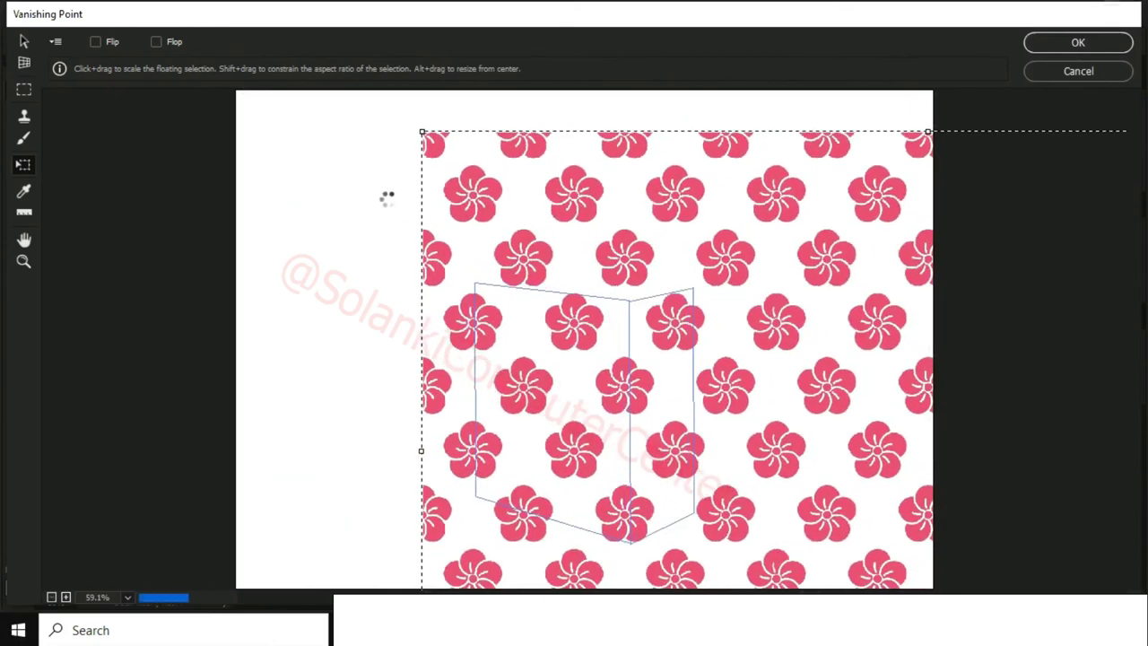
left_click_drag(482, 225, 381, 206)
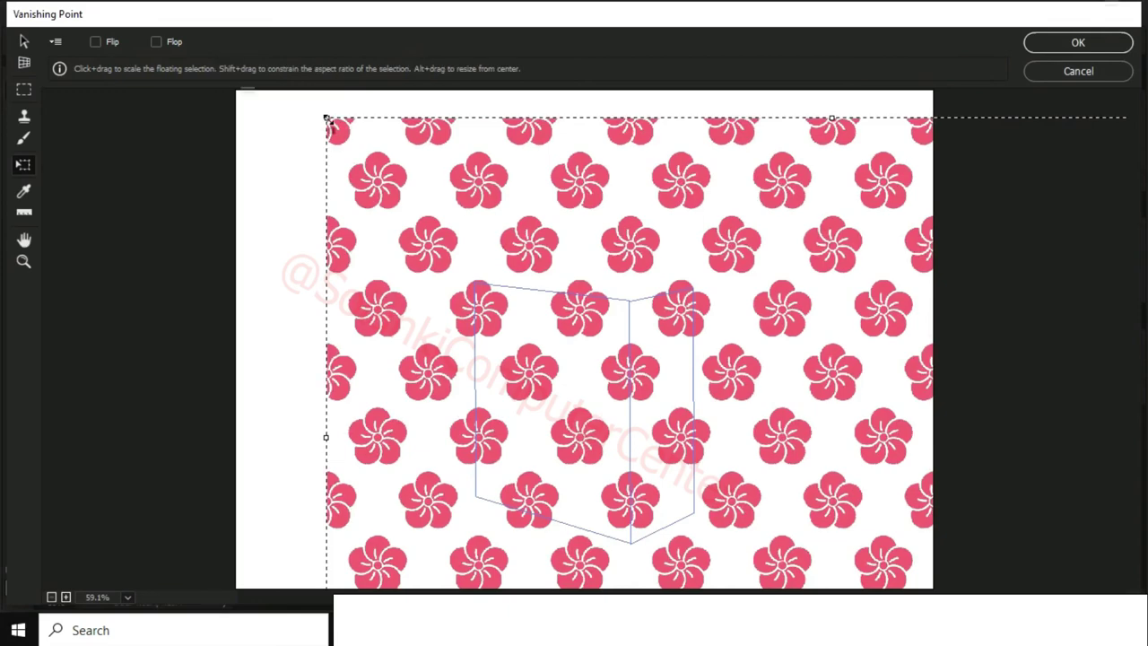
left_click_drag(334, 127, 404, 208)
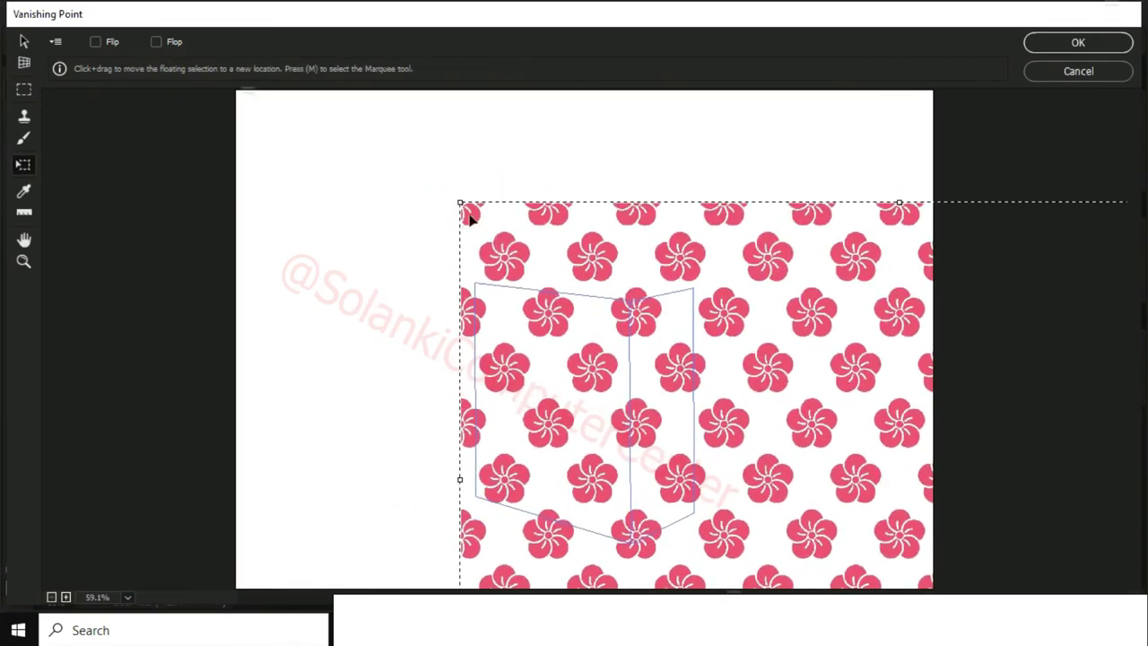
left_click_drag(470, 217, 390, 169)
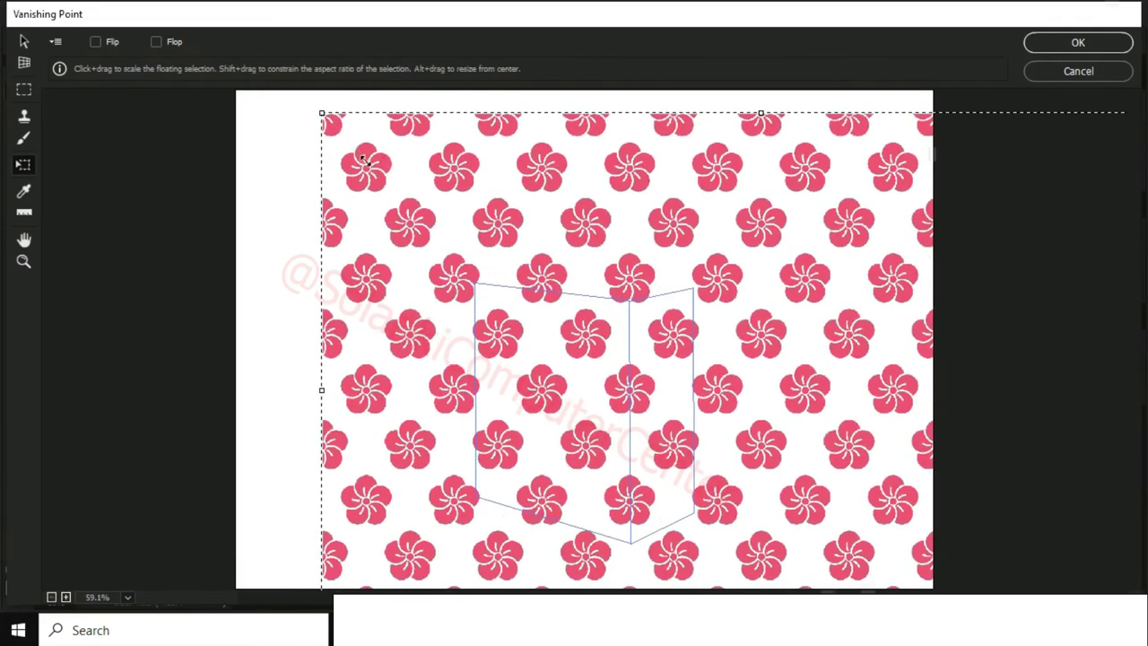
mouse_move(334, 128)
left_mouse_down()
mouse_move(394, 204)
mouse_move(357, 174)
left_mouse_up()
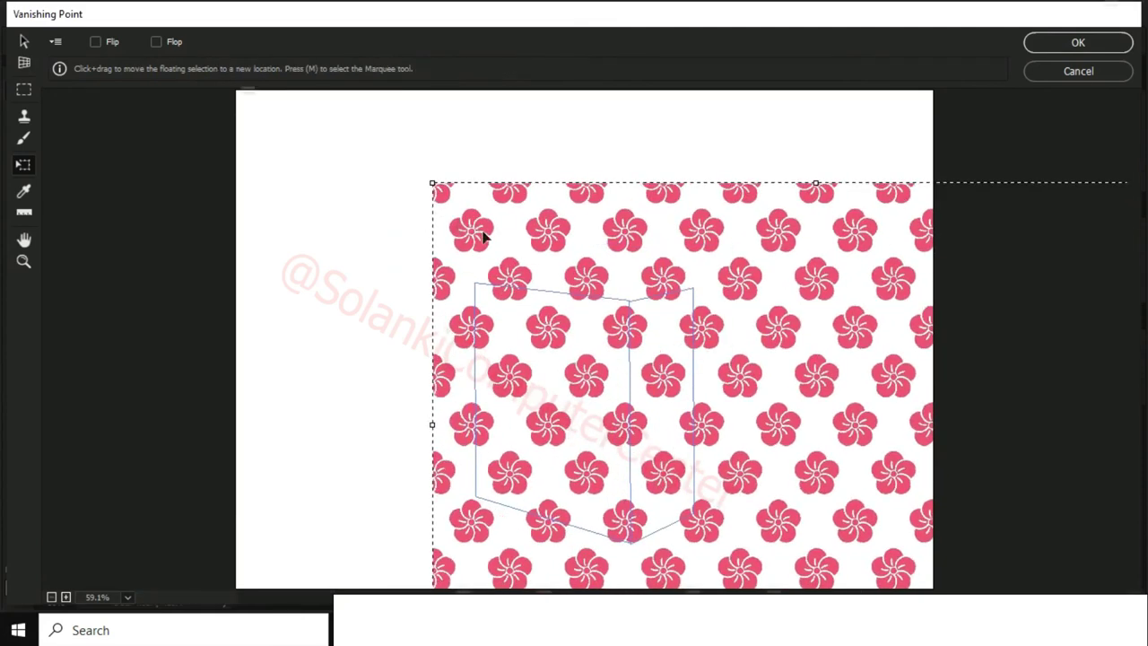
left_click_drag(520, 251, 438, 201)
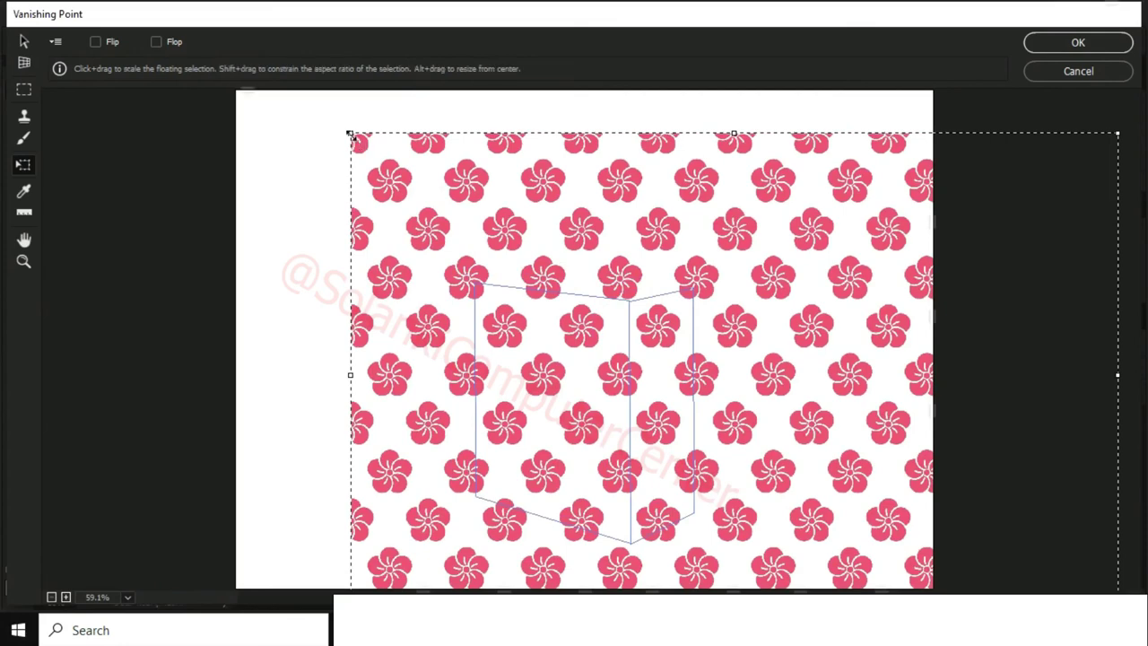
Step: Shrink the flowers further, nudge them, drop them onto the bag's perspective plane, and apply
left_click_drag(350, 133, 403, 187)
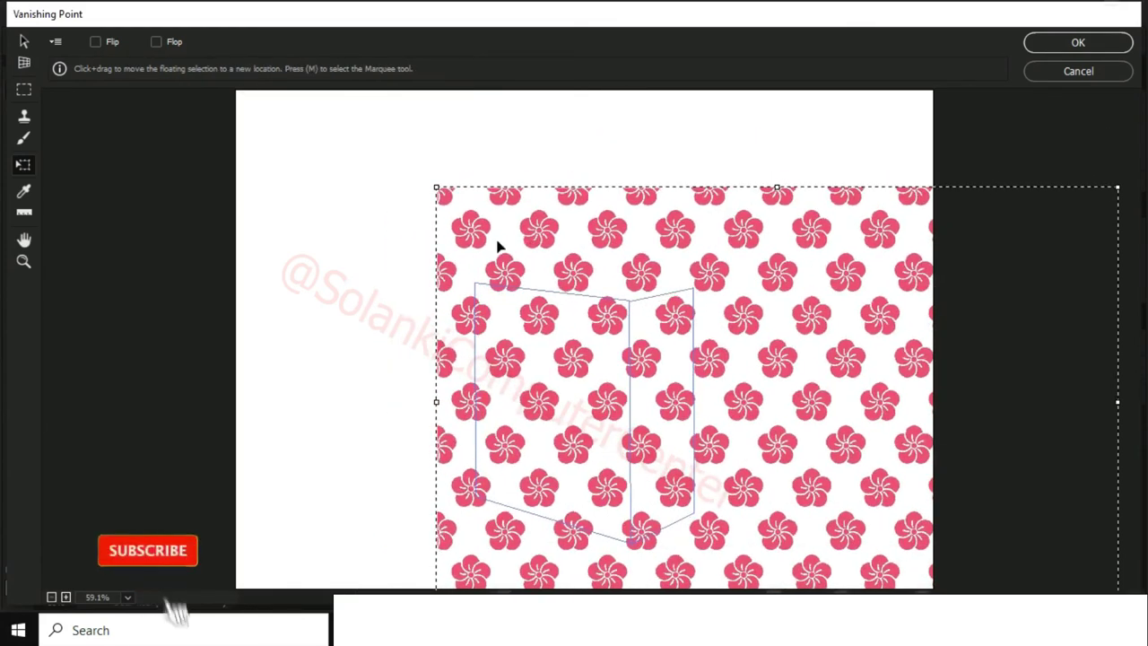
mouse_move(539, 241)
left_mouse_down()
mouse_move(460, 222)
mouse_move(424, 194)
left_mouse_up()
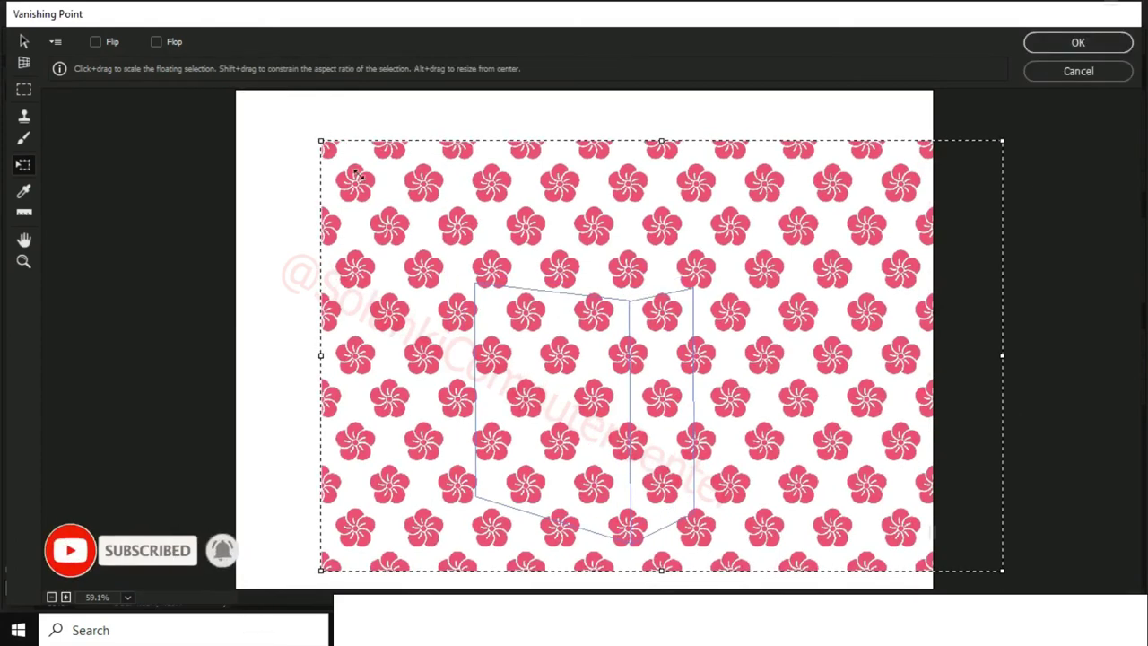
left_click_drag(328, 150, 440, 221)
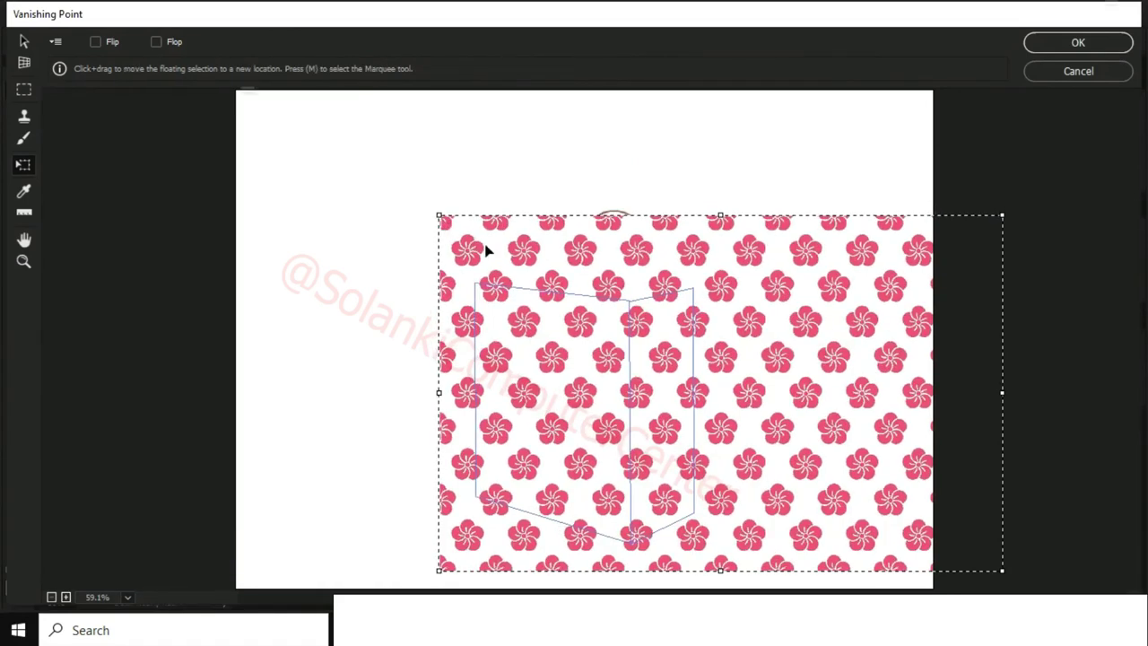
key("shift+Left")
key("shift+Left")
key("shift+Left")
key("shift+Up")
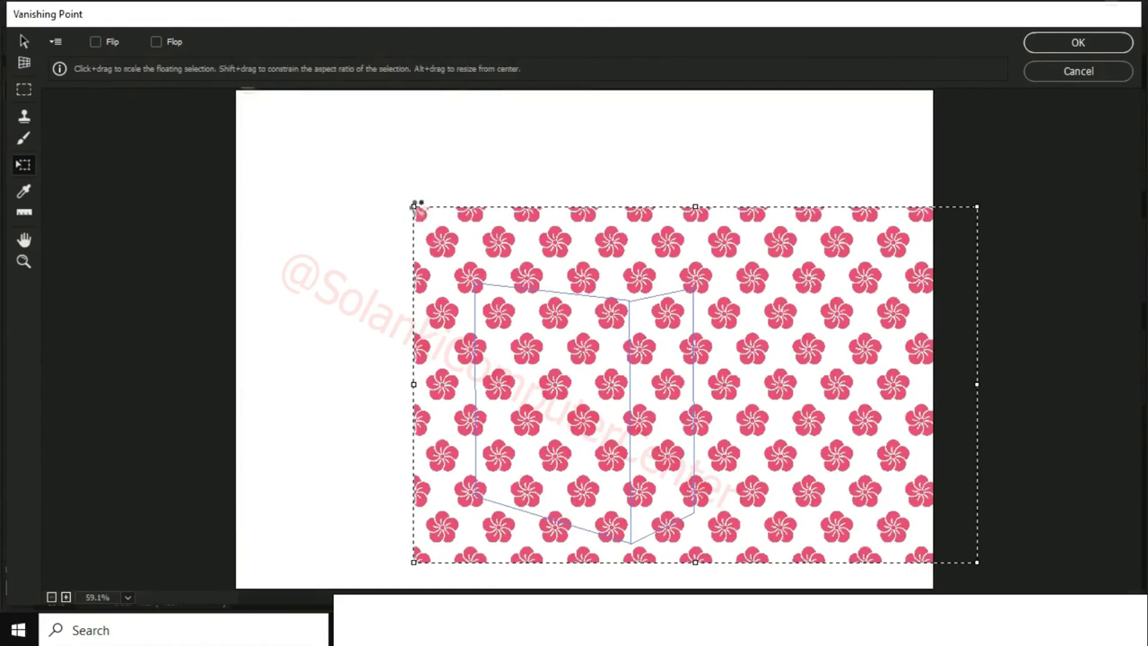
left_click_drag(415, 209, 445, 238)
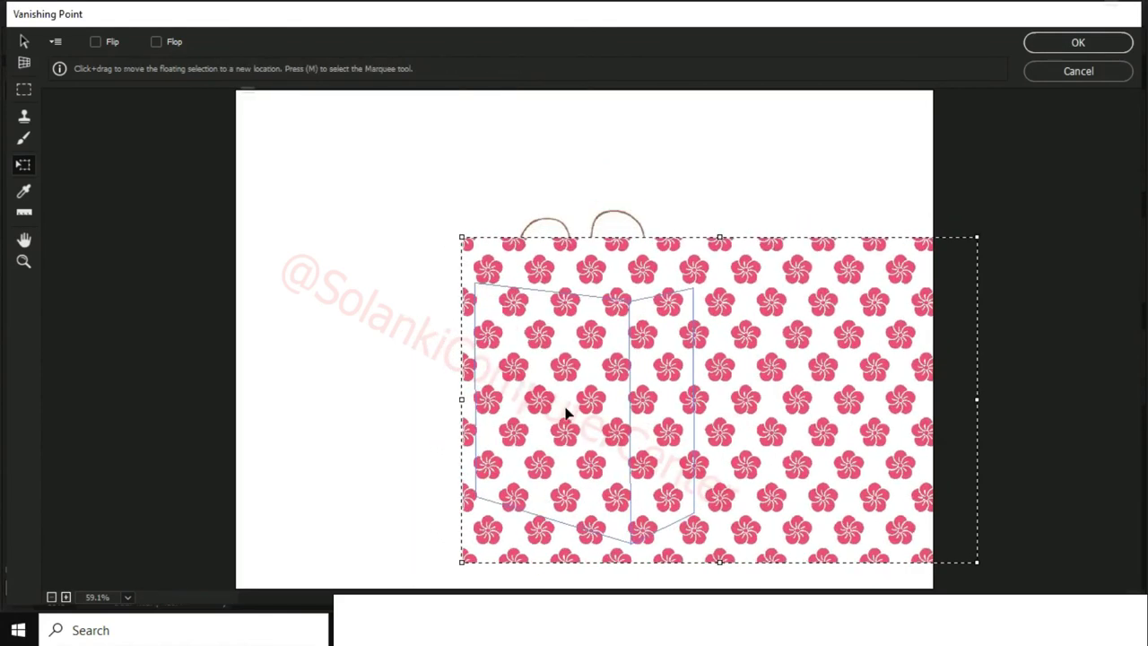
mouse_move(567, 413)
left_mouse_down()
mouse_move(579, 416)
mouse_move(529, 400)
left_mouse_up()
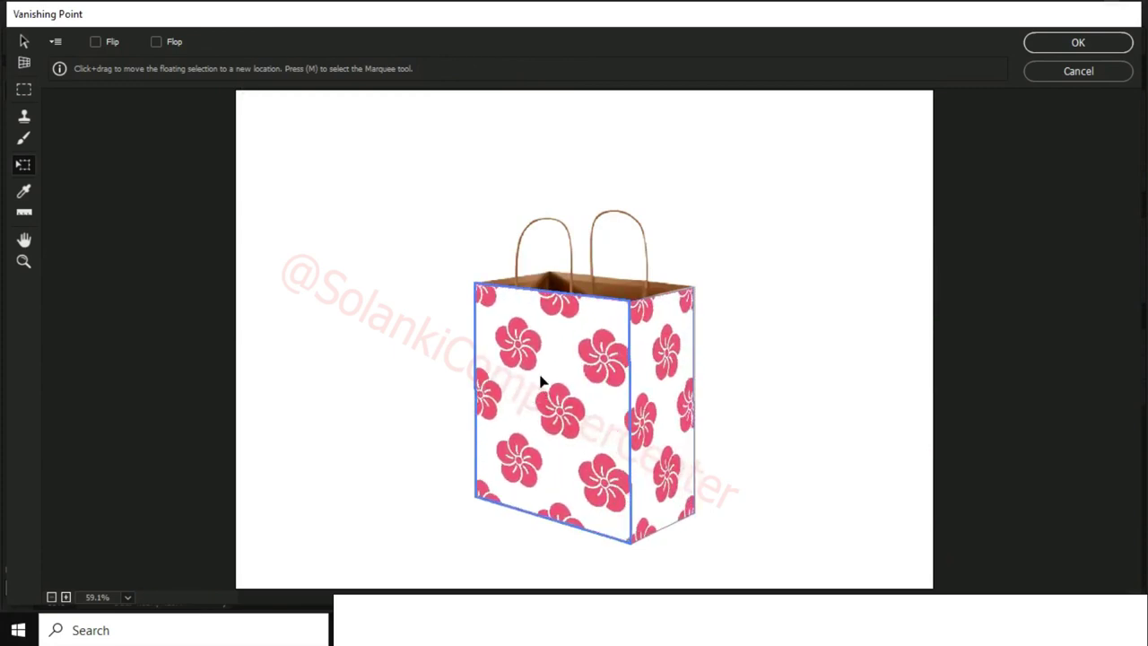
left_click(1059, 46)
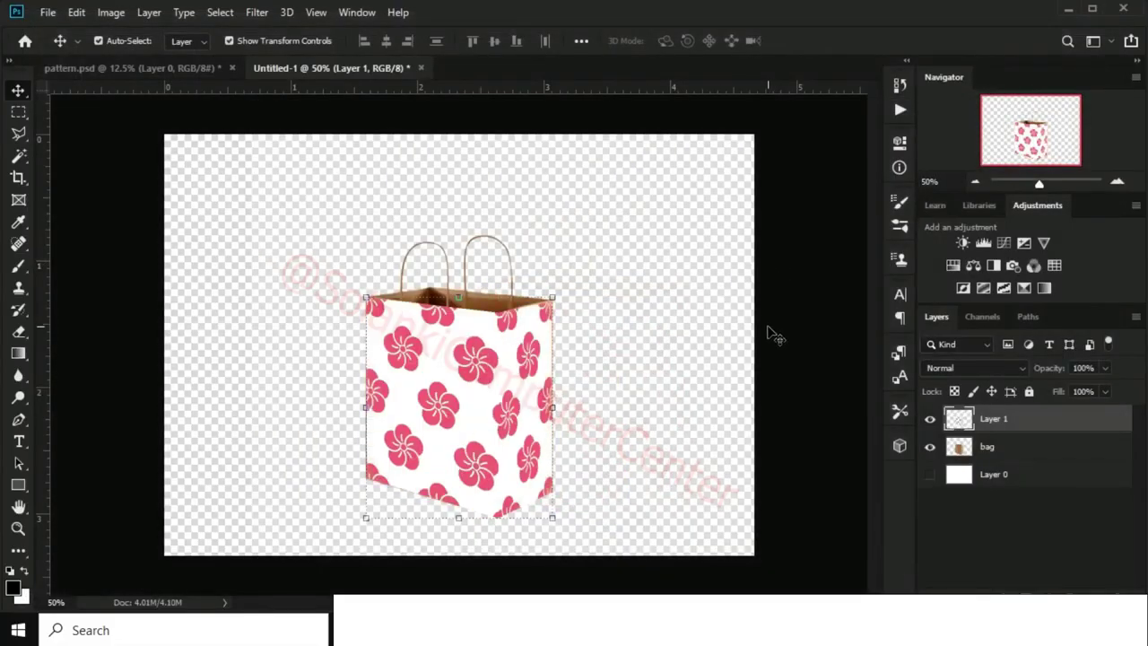
Step: Set Layer 1's blend mode to Soft Light and deselect the layer
left_click(928, 422)
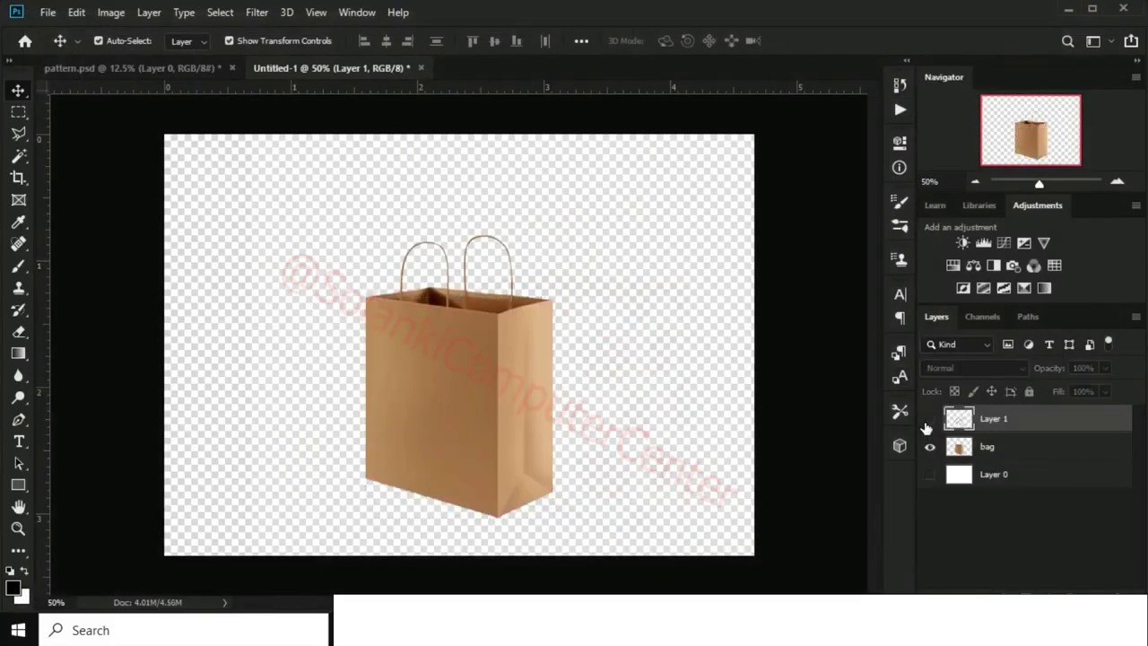
left_click(947, 369)
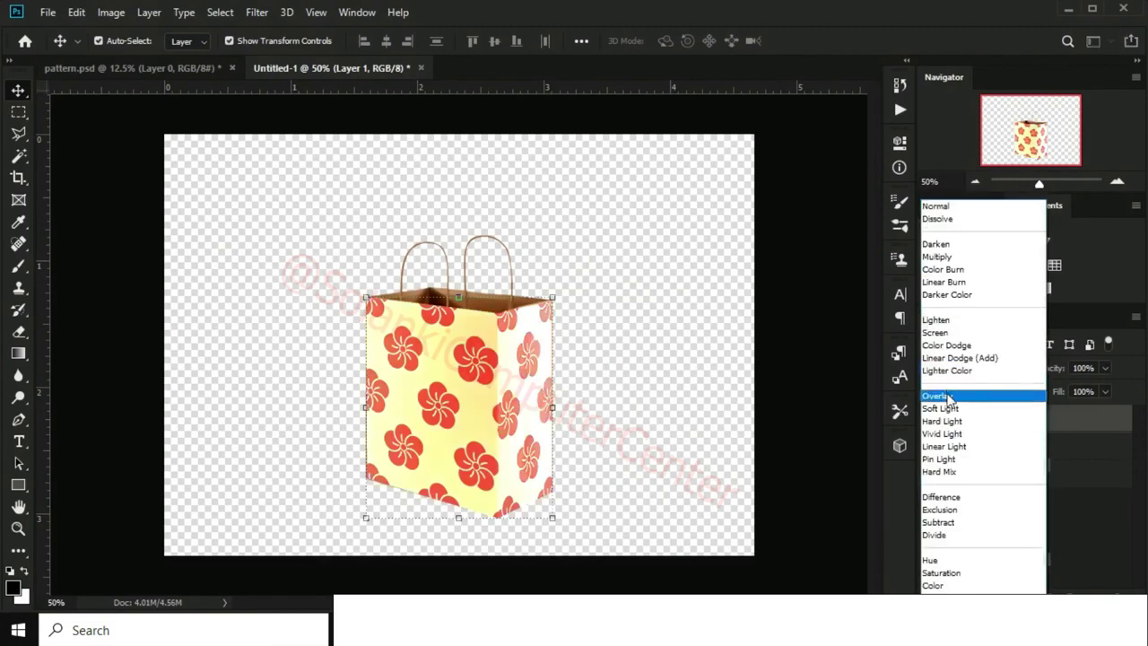
left_click(950, 410)
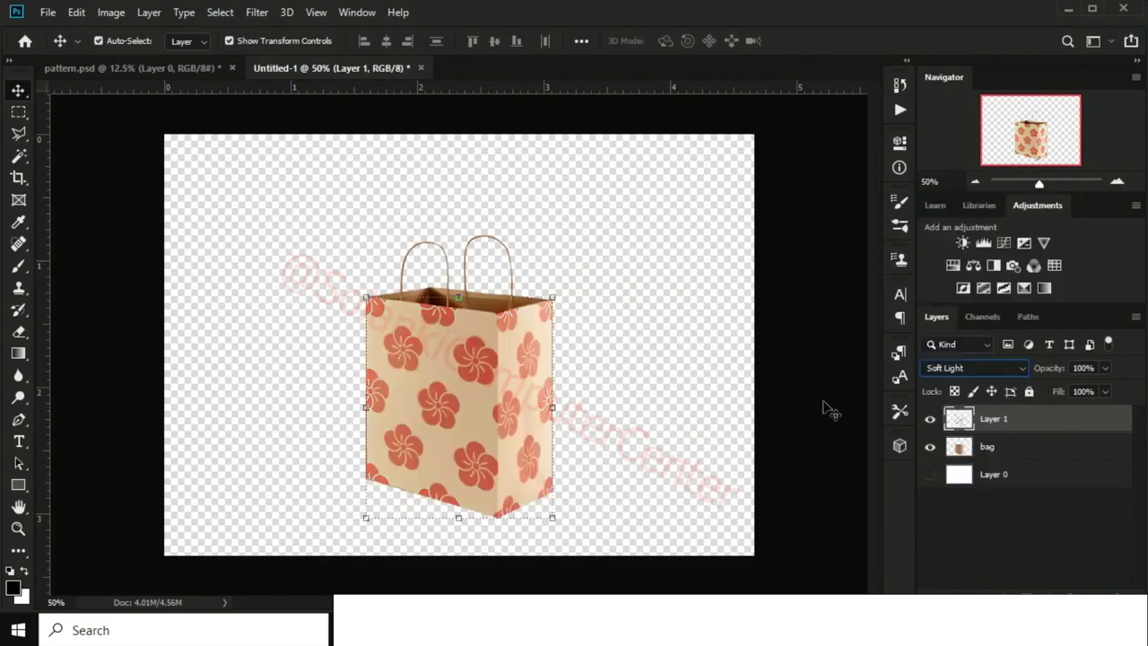
left_click(830, 410)
Step: Toggle the pattern layer to compare, then zoom in and back out on the bag
left_click(930, 420)
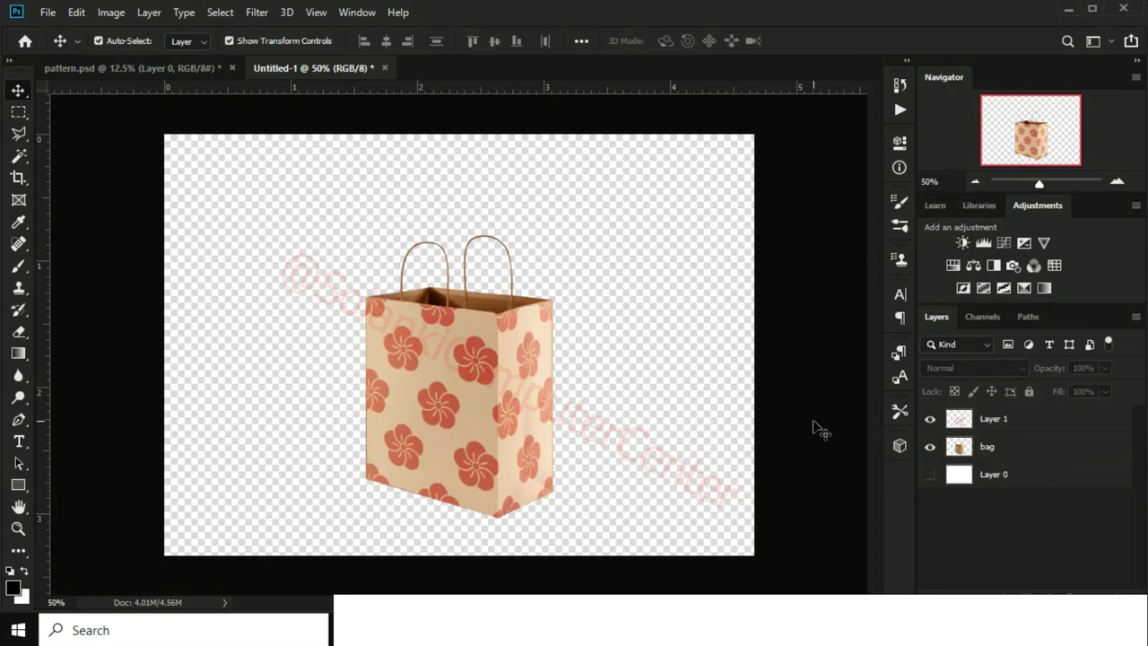
key("ctrl+plus")
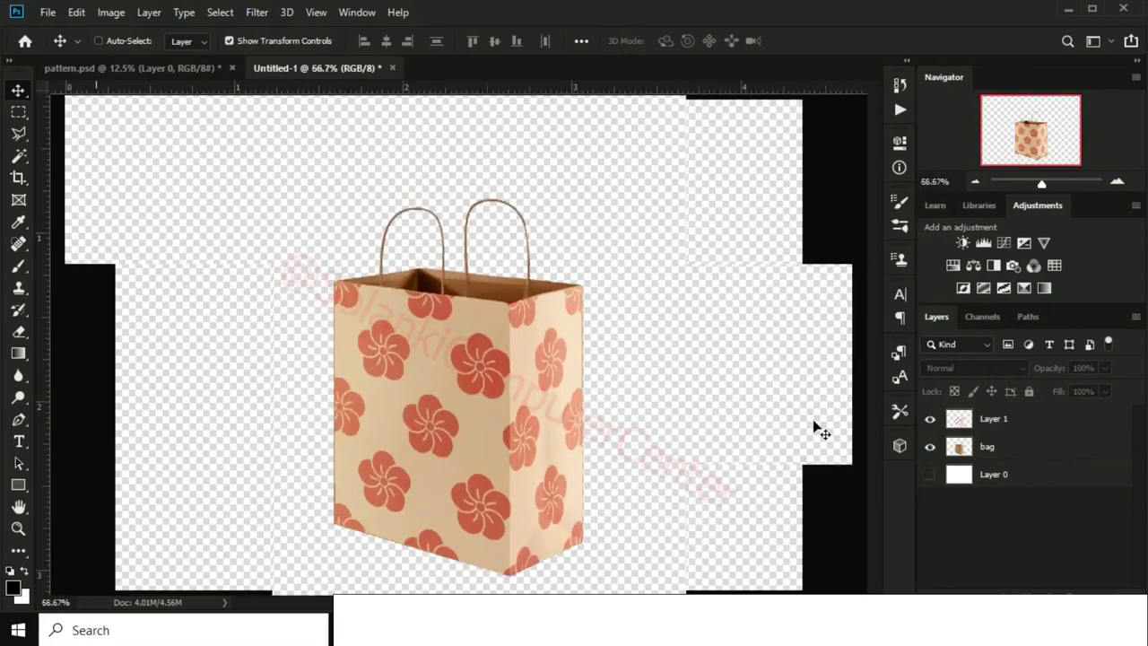
key("ctrl+minus")
key("ctrl+minus")
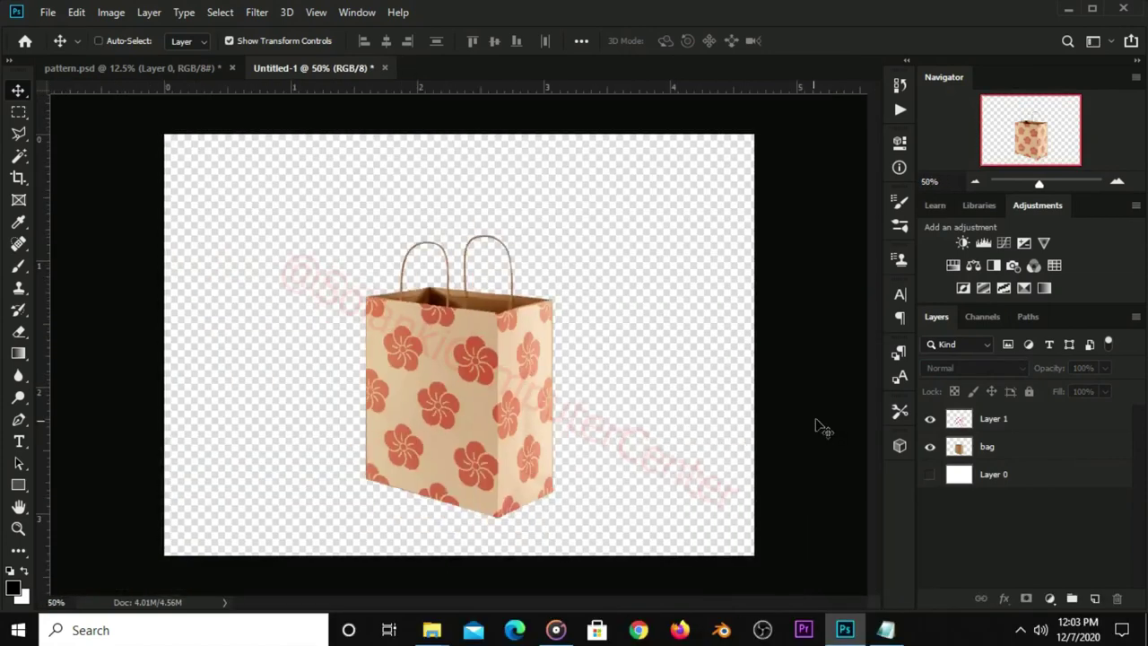